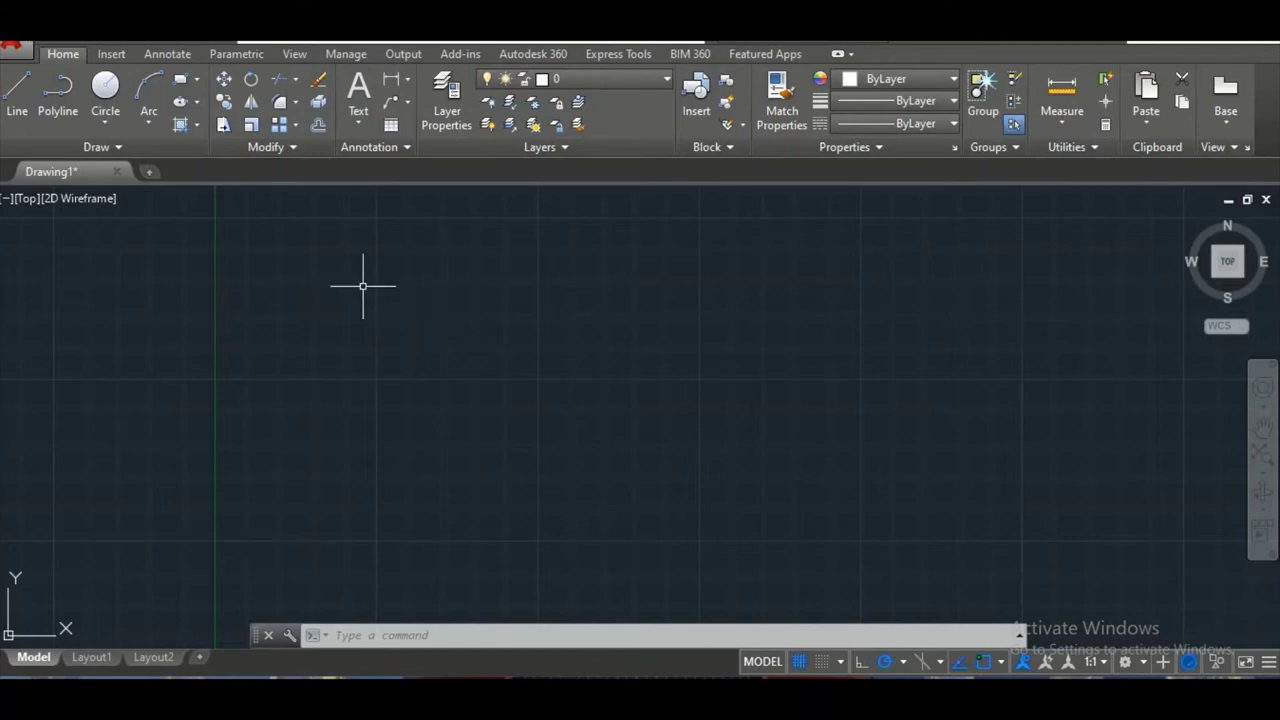
Step: Start the Chamfer command, then cancel it without bevelling anything
click(385, 334)
click(329, 350)
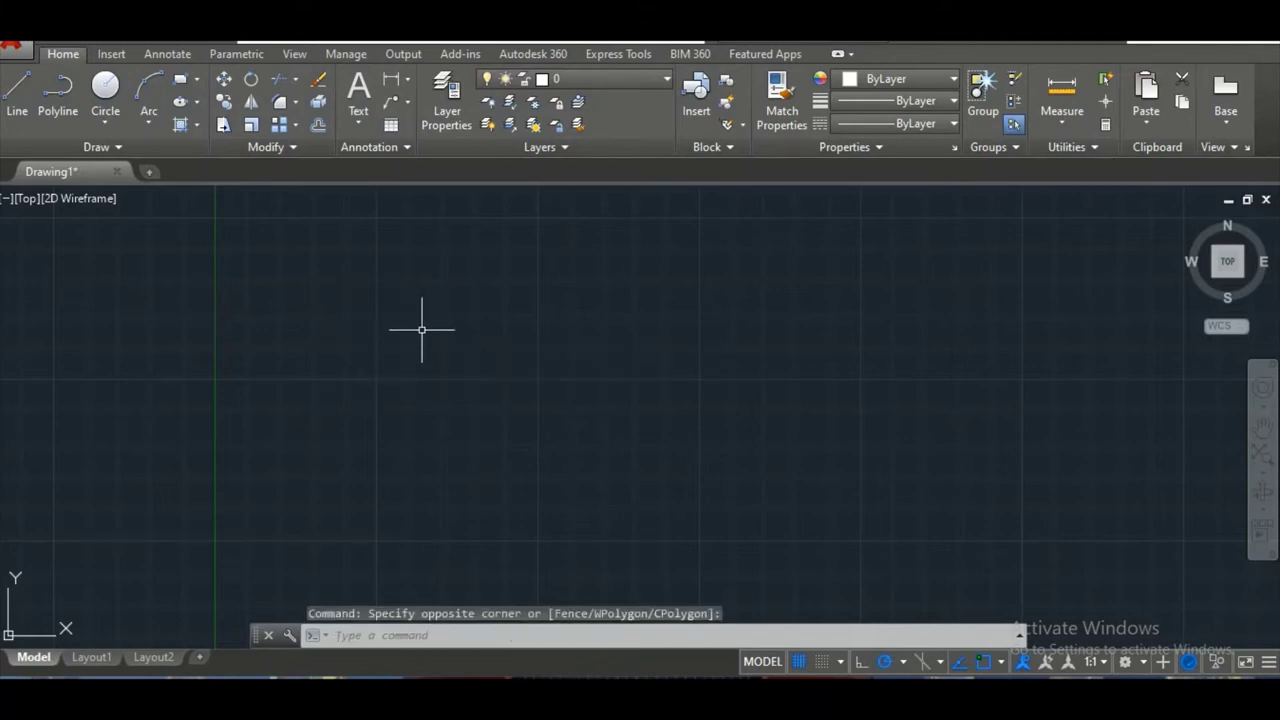
click(296, 104)
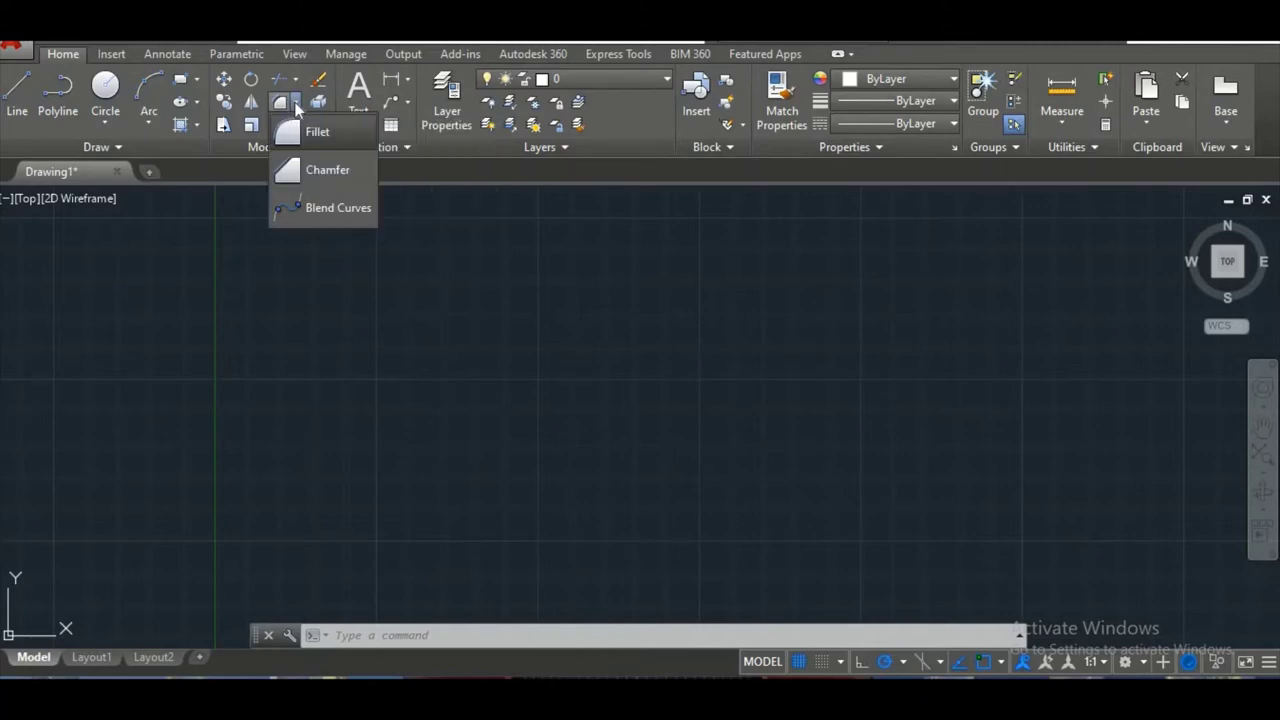
click(297, 175)
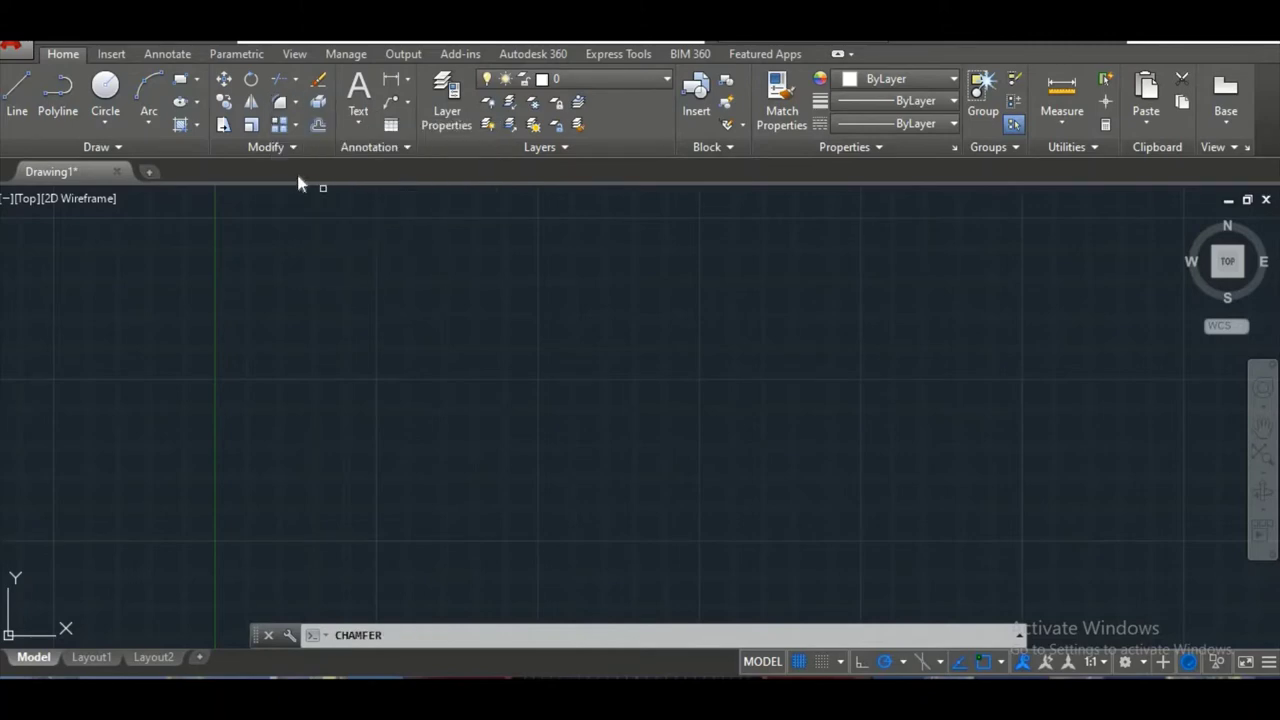
click(324, 331)
click(312, 333)
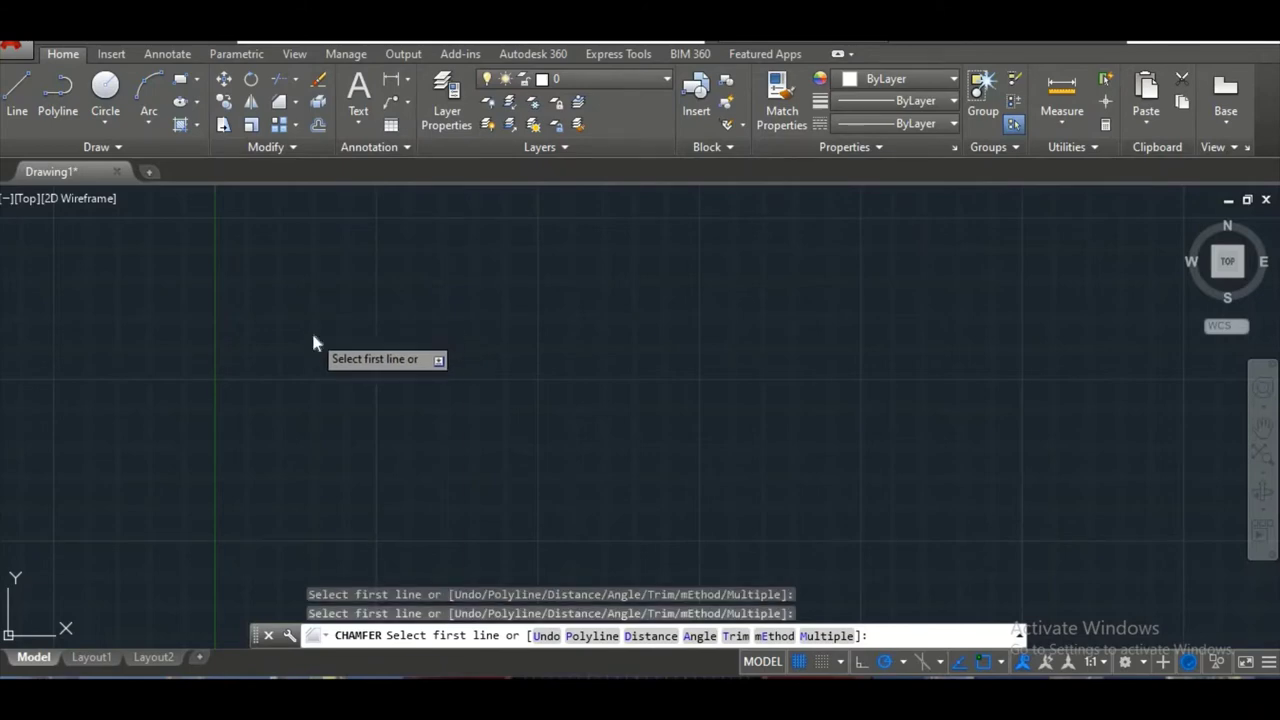
right_click(314, 342)
click(362, 368)
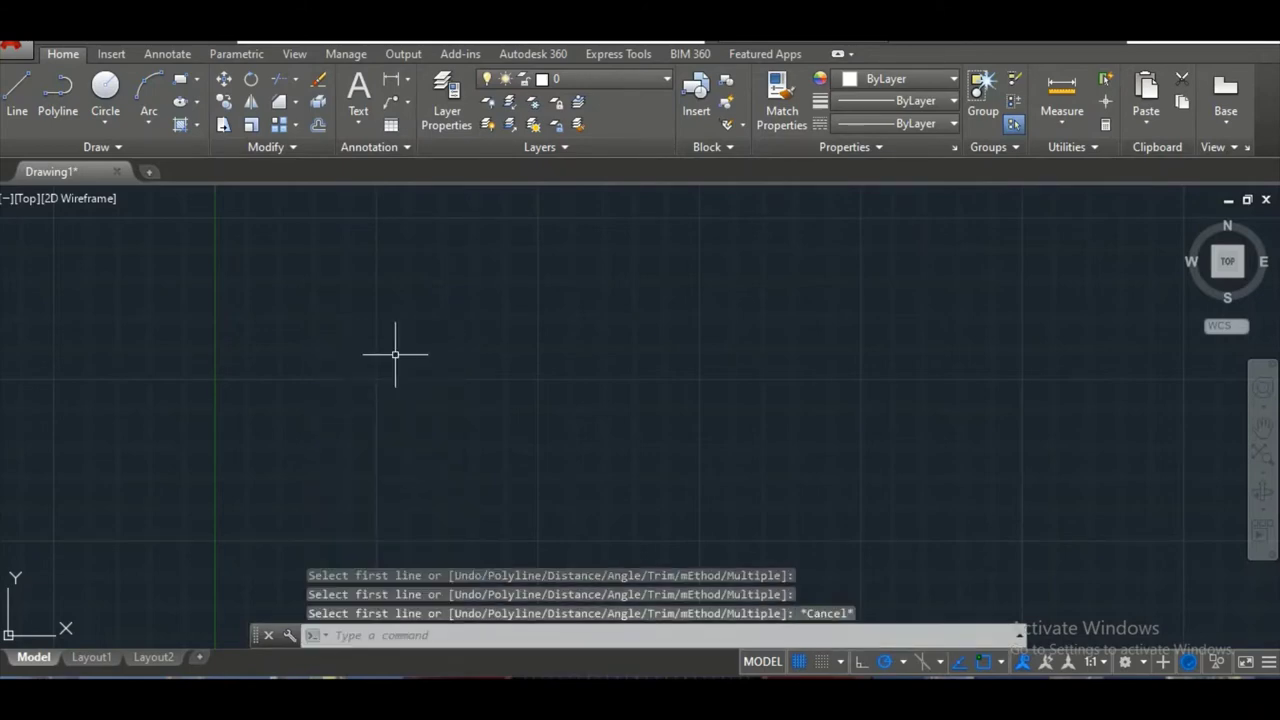
Step: Draw a 2' by 2' square with the Rectangle command and zoom to show all
text(rec)
key(Return)
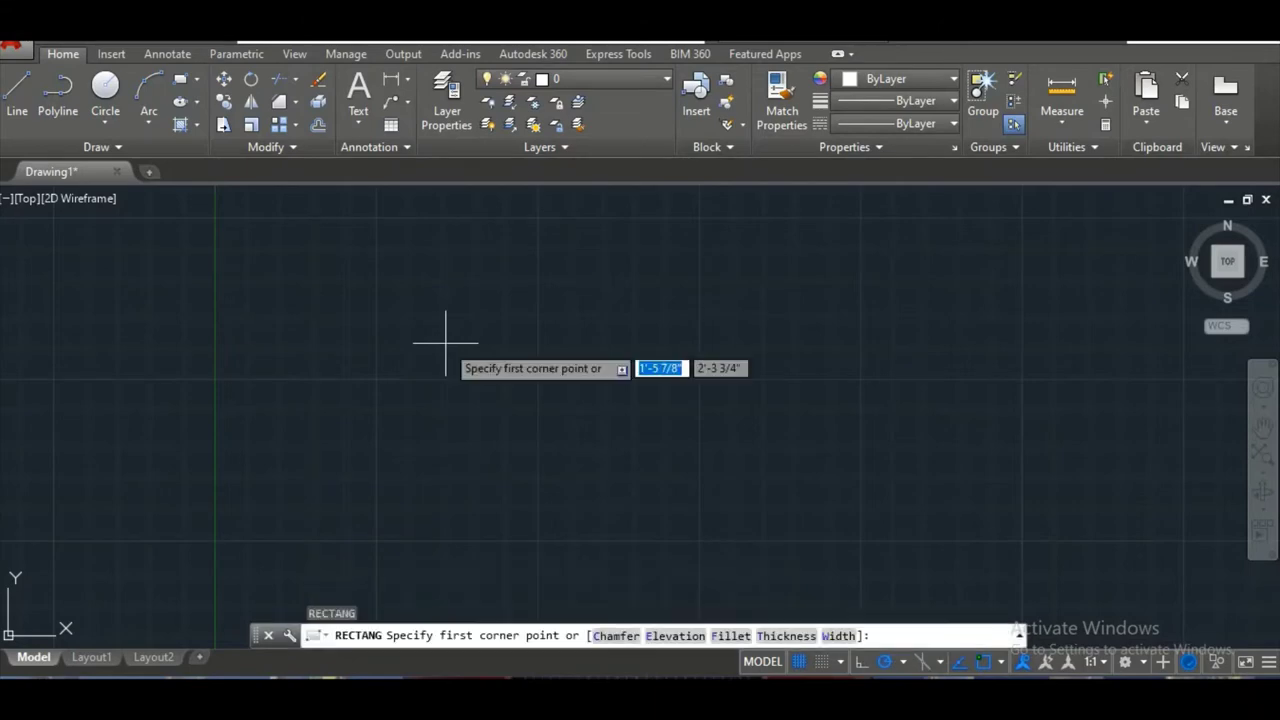
click(286, 302)
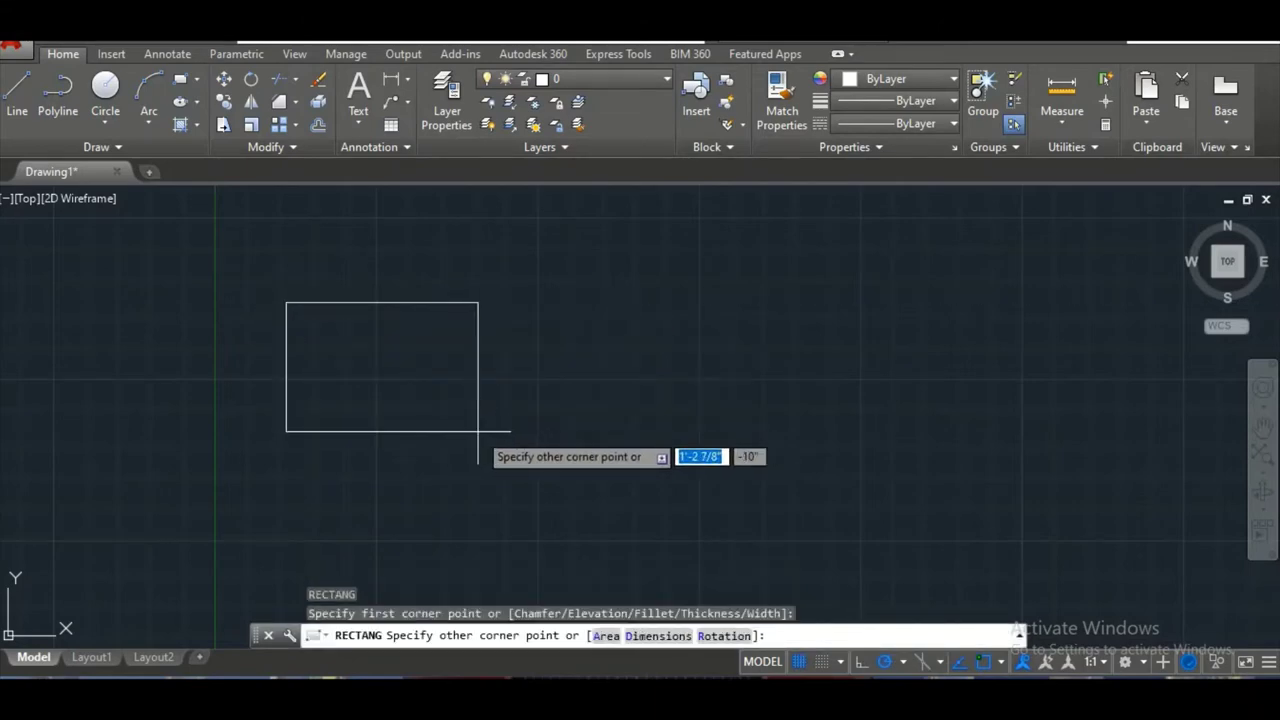
key(F8)
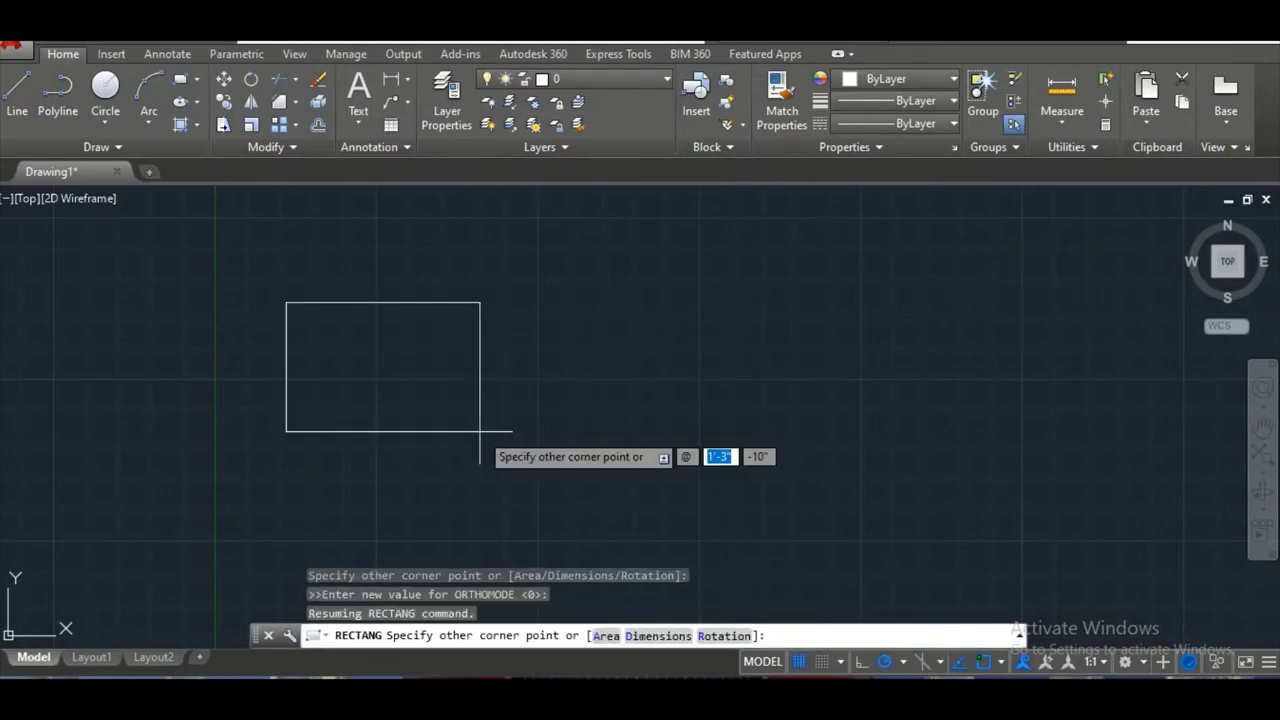
text(2)
key(Tab)
text(2)
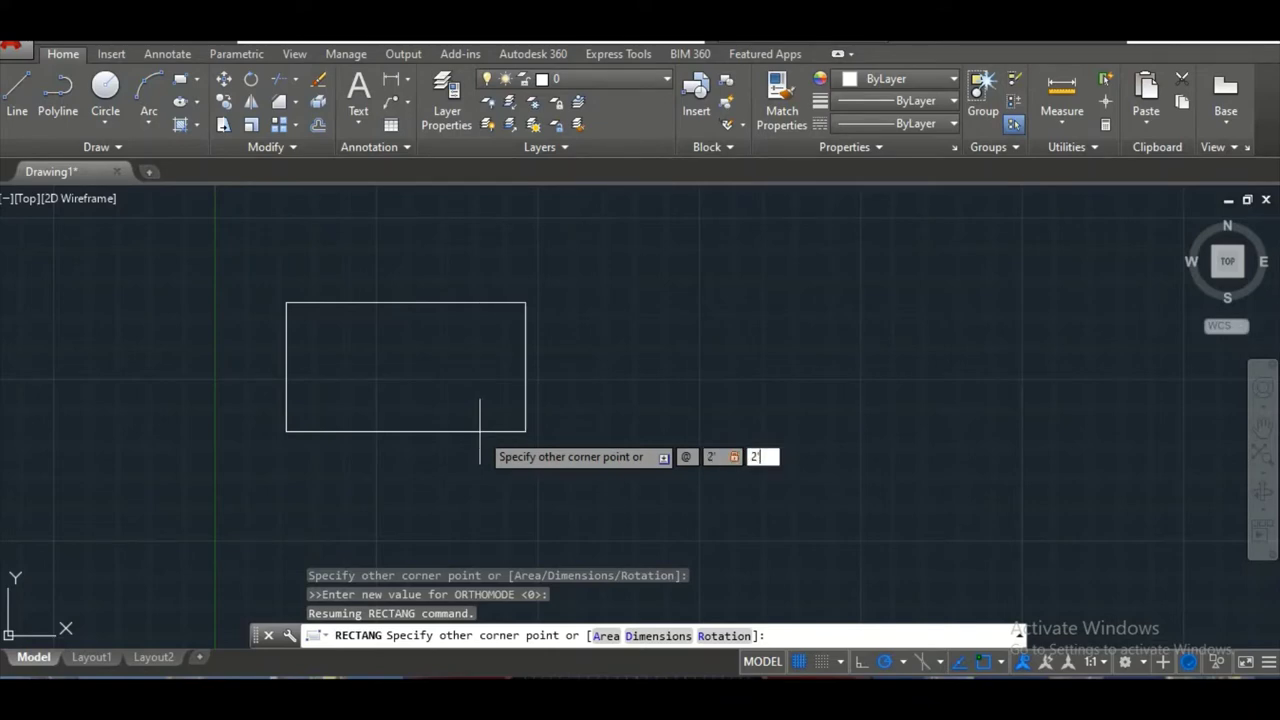
key(Return)
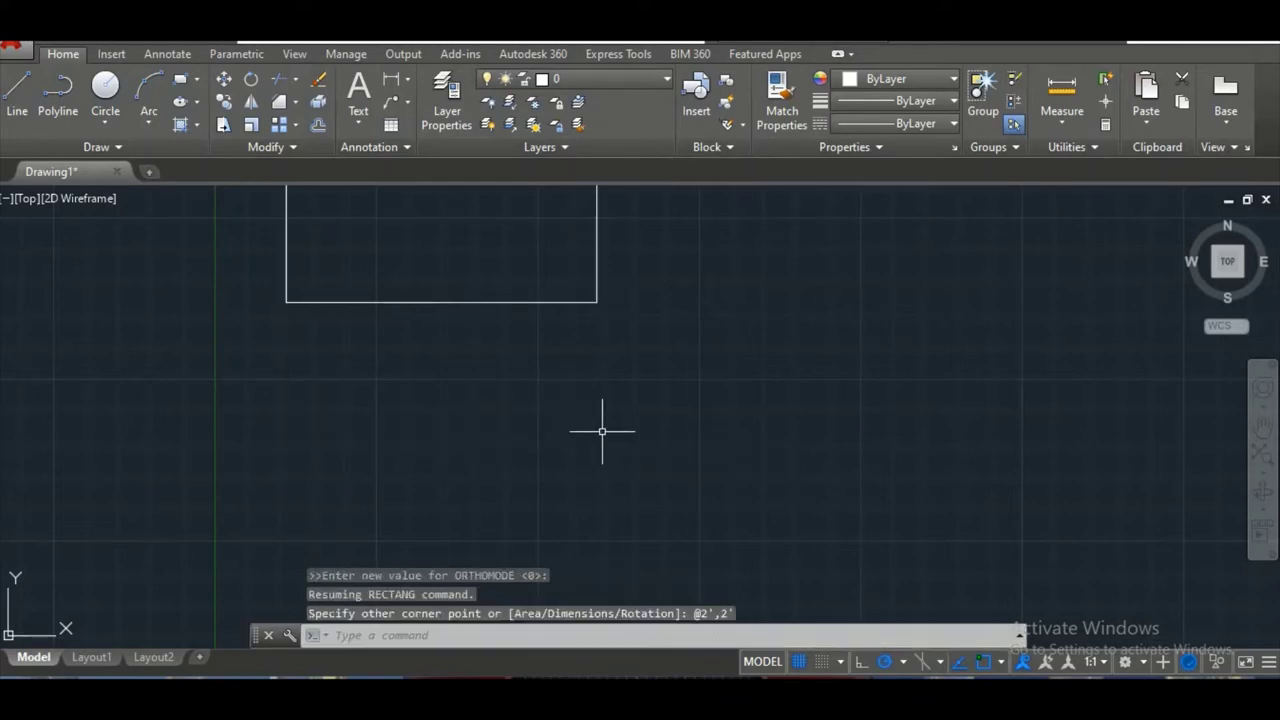
text(z)
key(Return)
text(a)
key(Return)
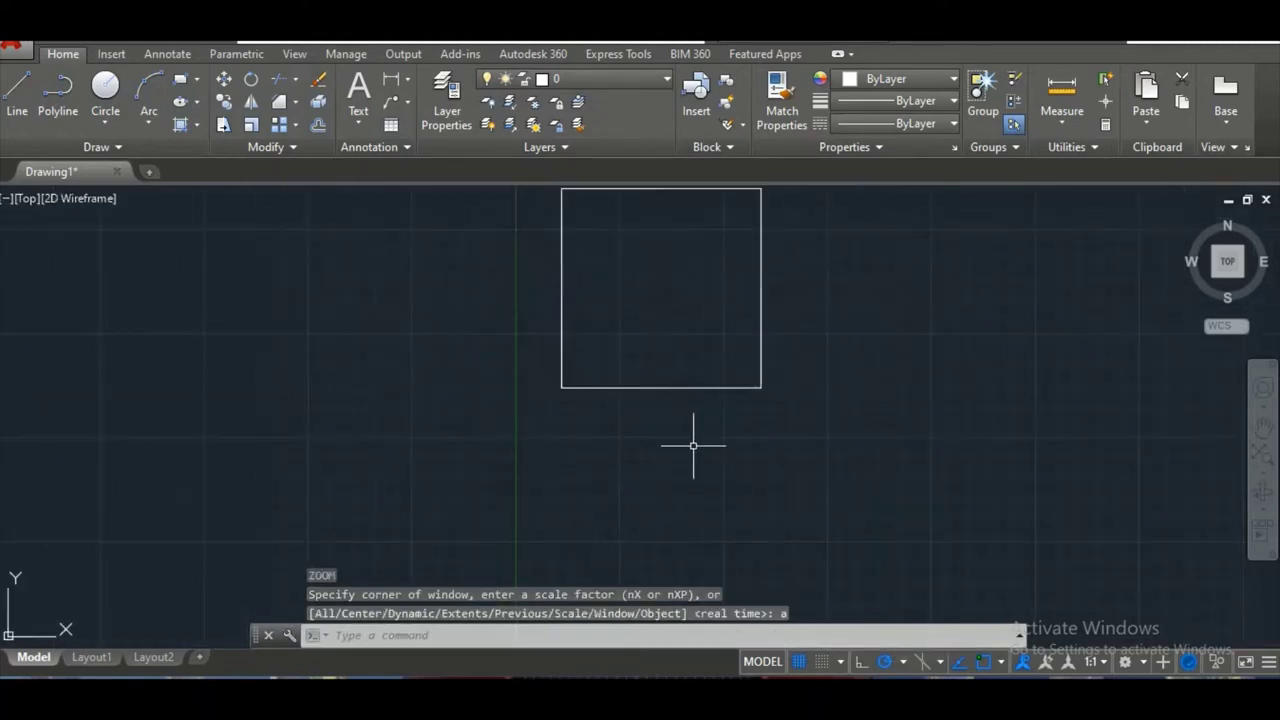
Step: Draw a 3' by 3' square with the Rectangle command to the right of the first
text(rec)
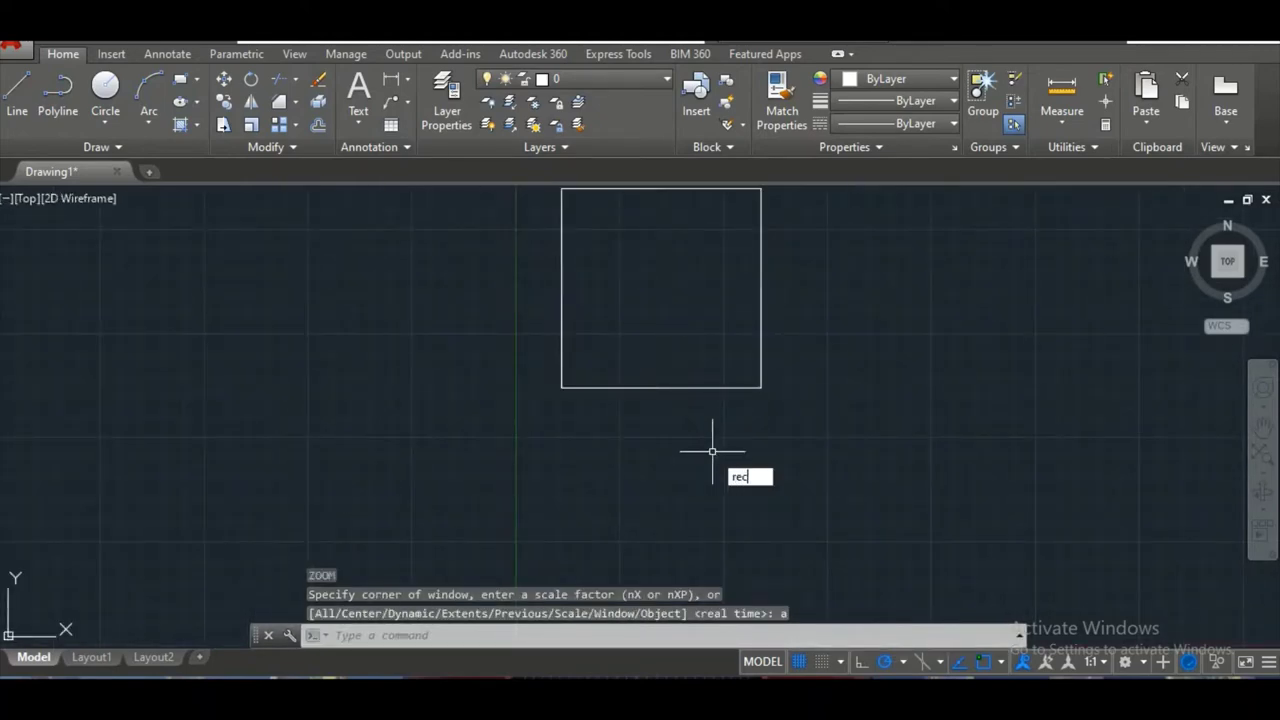
key(Return)
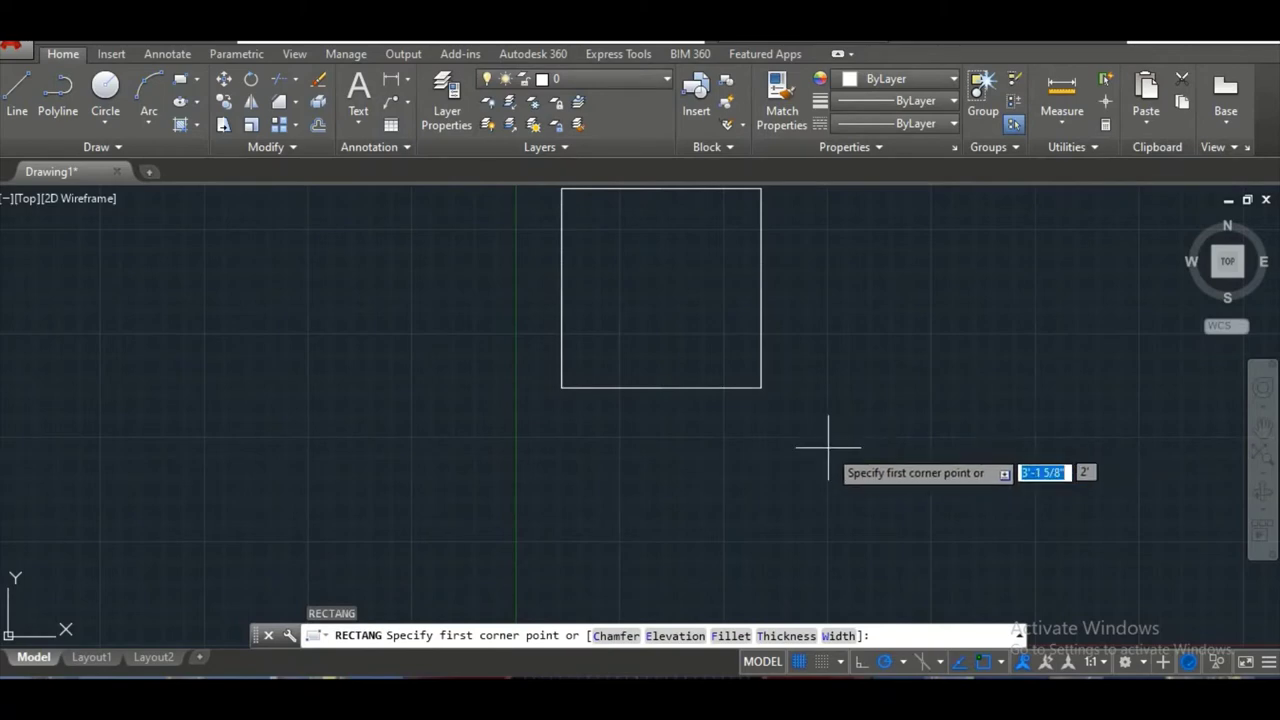
click(831, 441)
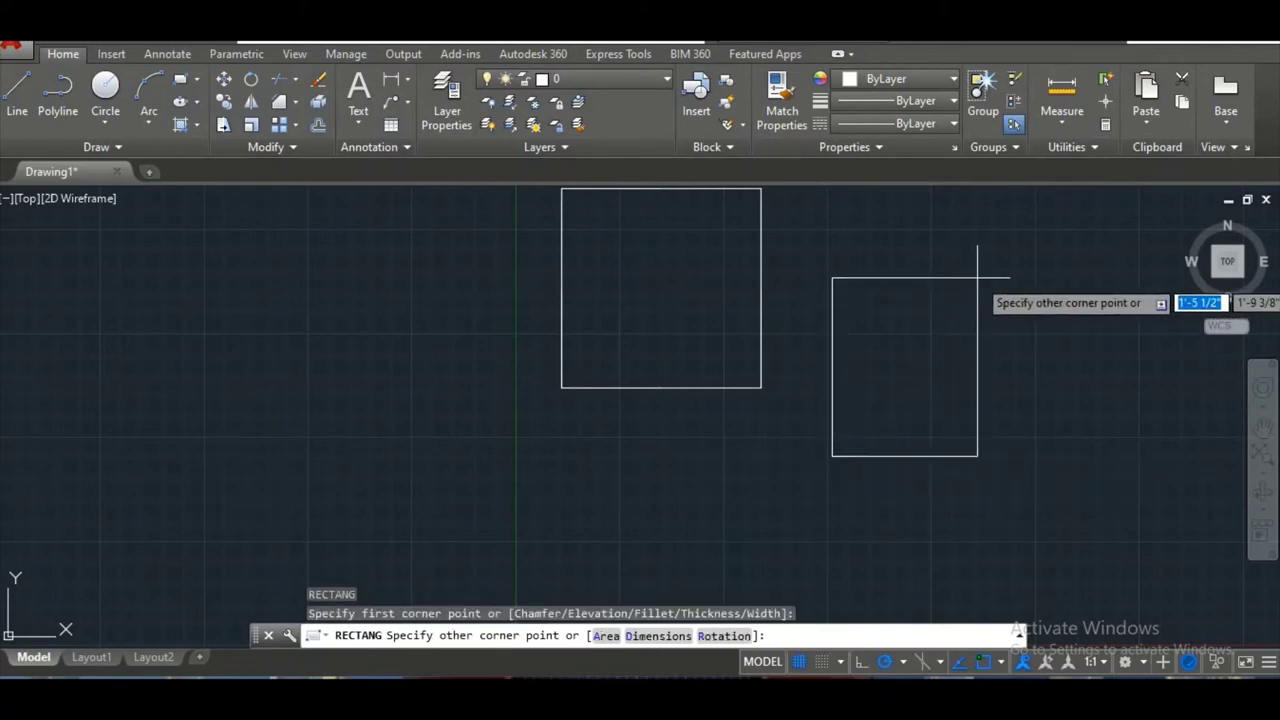
click(861, 661)
text(3)
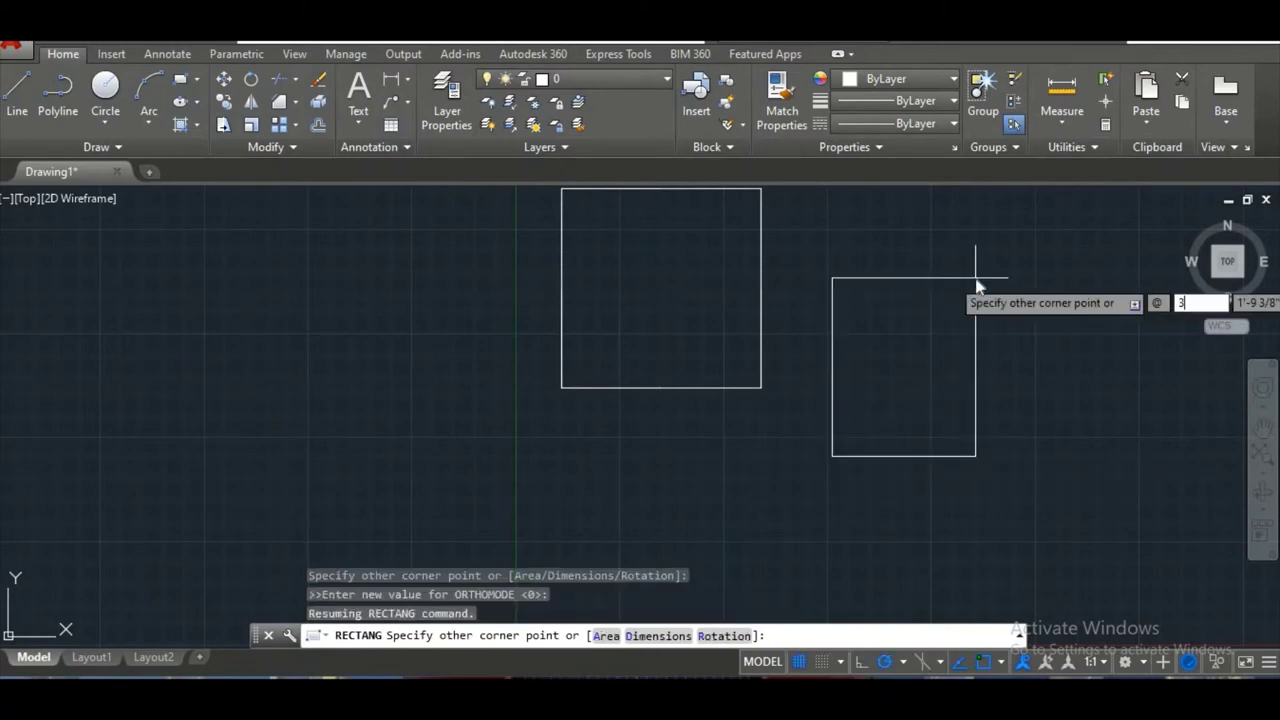
key(Tab)
text(3)
key(Return)
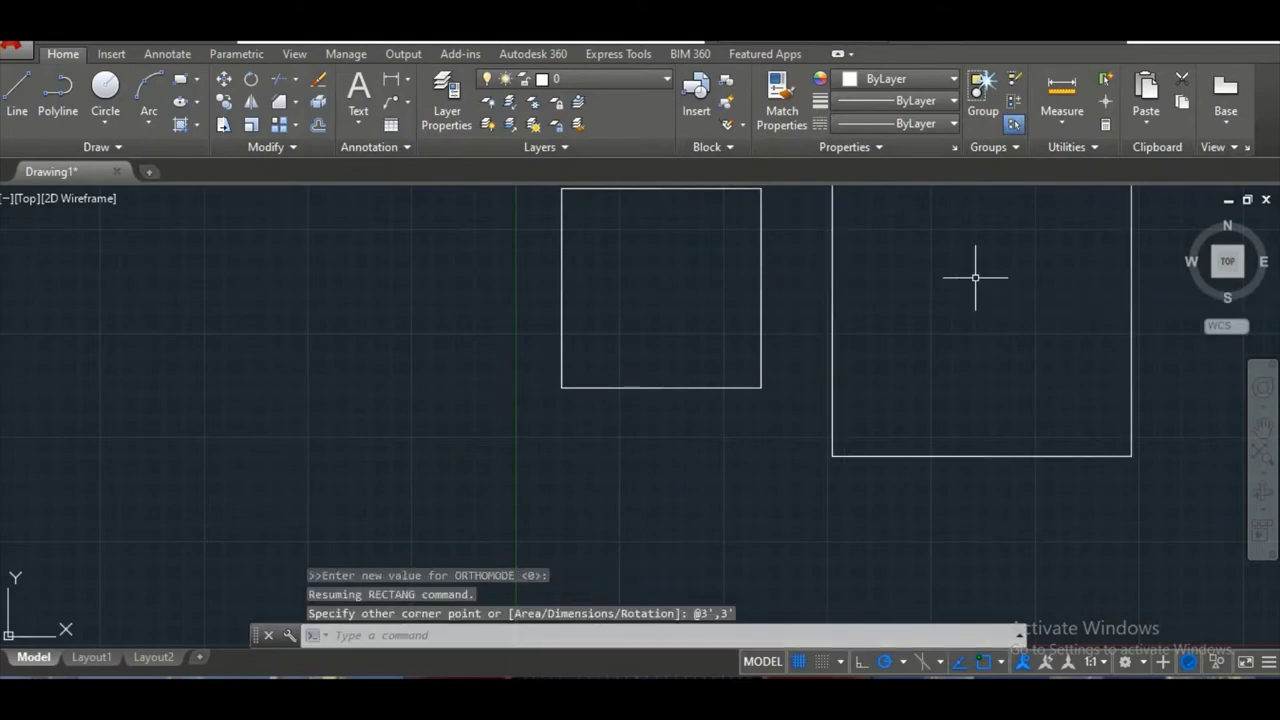
Step: Zoom to all and pan so both squares sit centred in the view
text(z)
key(Return)
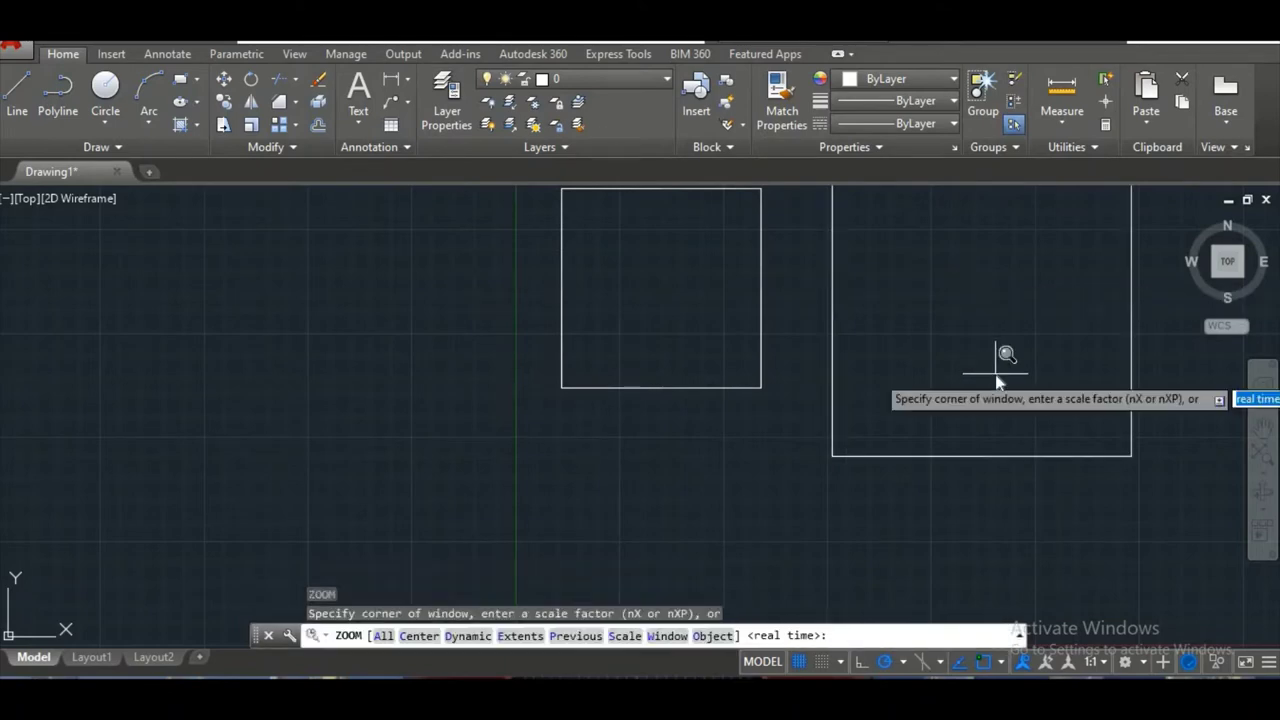
text(a)
key(Return)
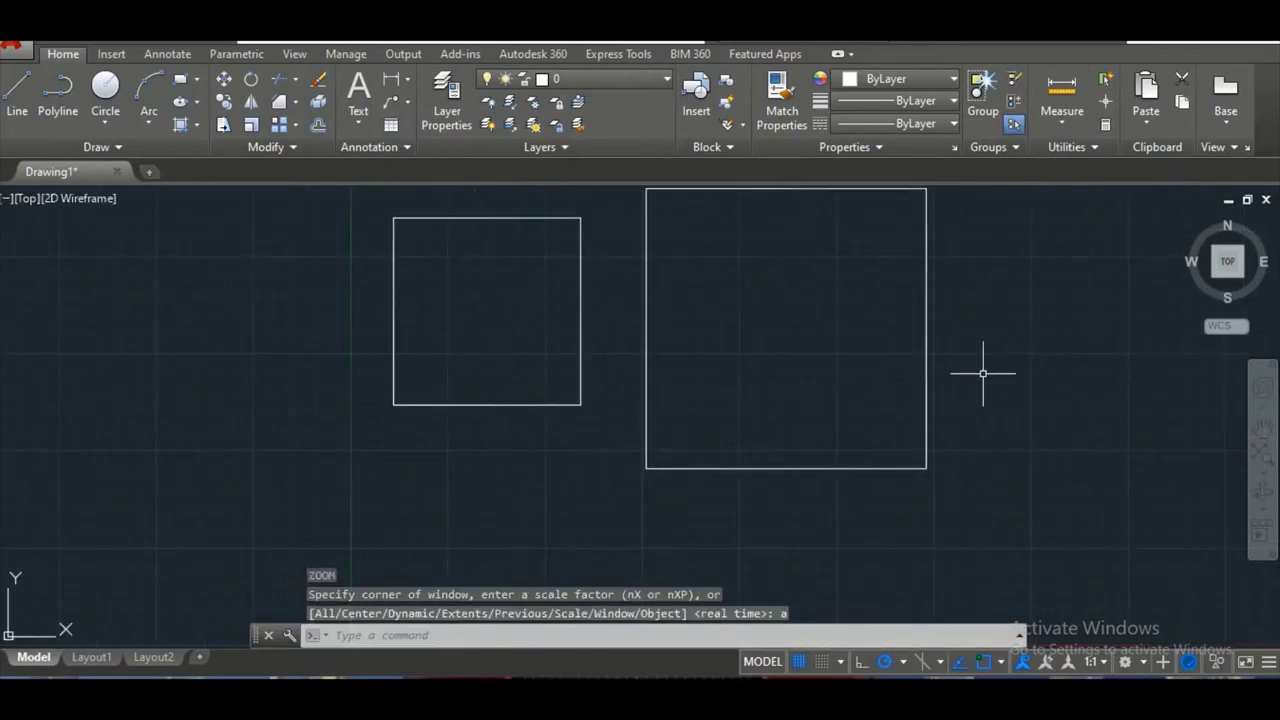
text(p)
key(Return)
drag(937, 329, 790, 422)
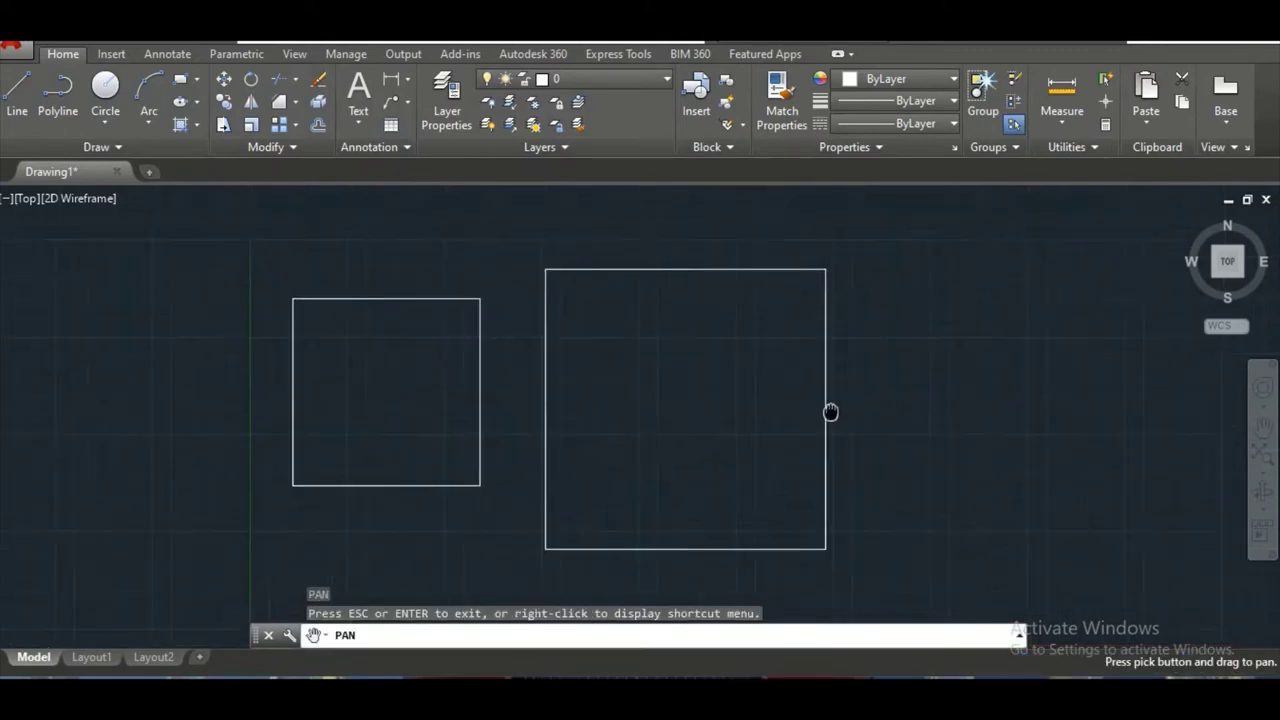
key(Escape)
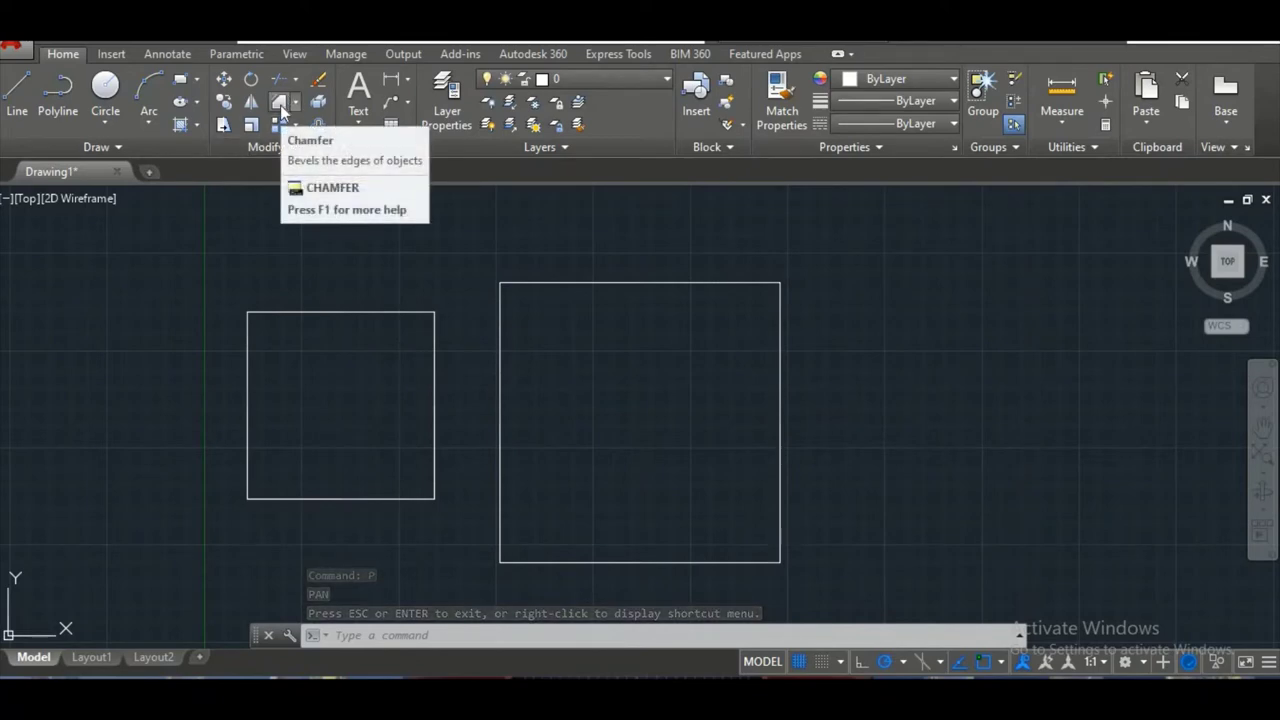
Step: Set the chamfer distances from the small square's top-right corner, the first at 0'-7"
click(281, 105)
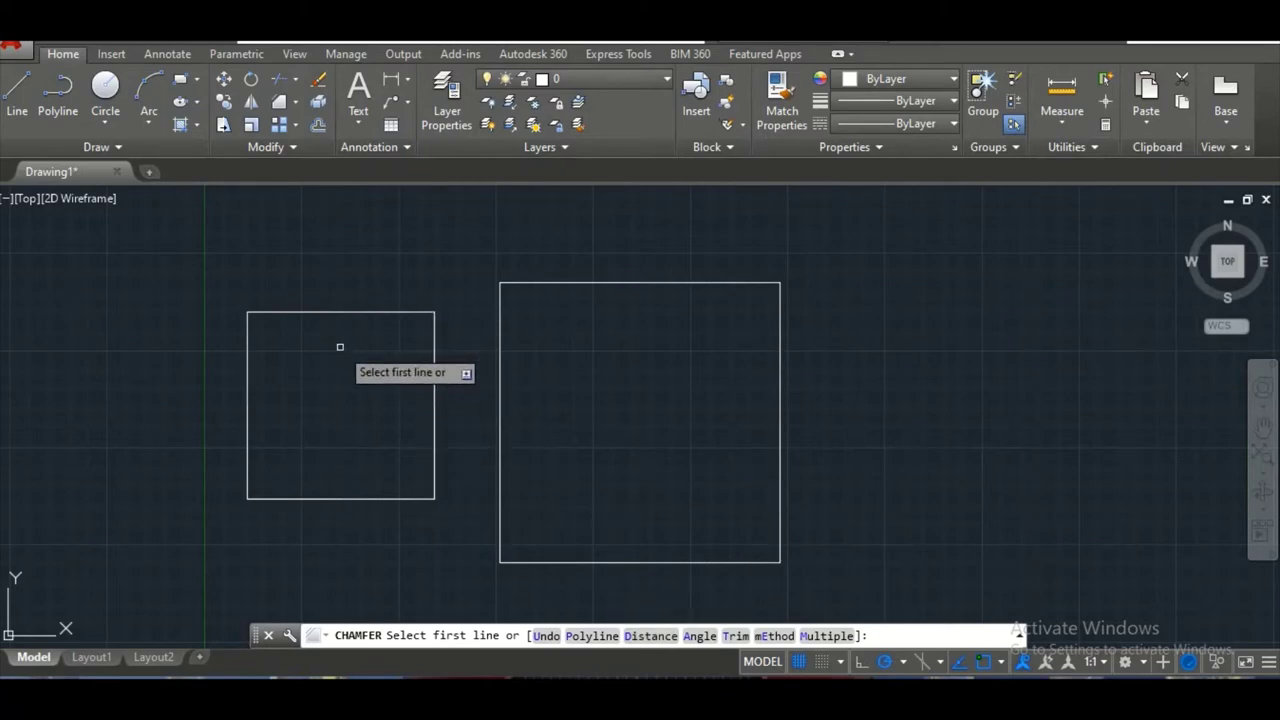
text(d)
key(Return)
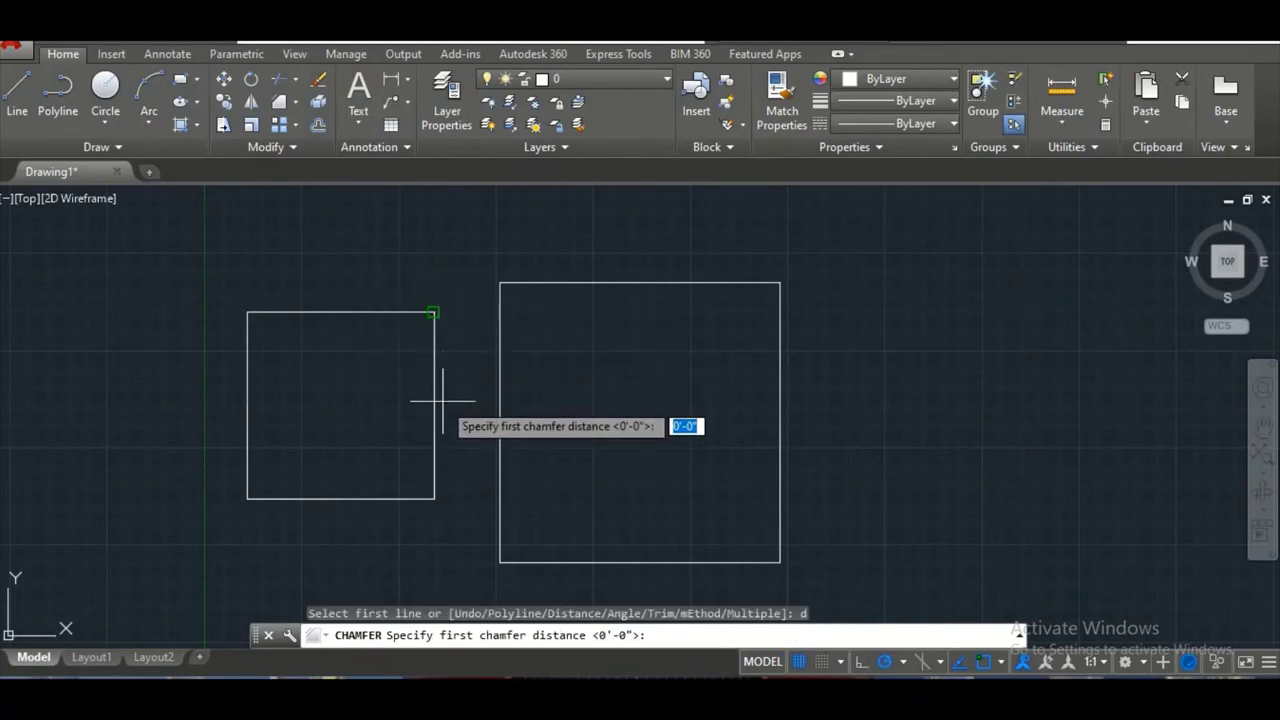
click(433, 313)
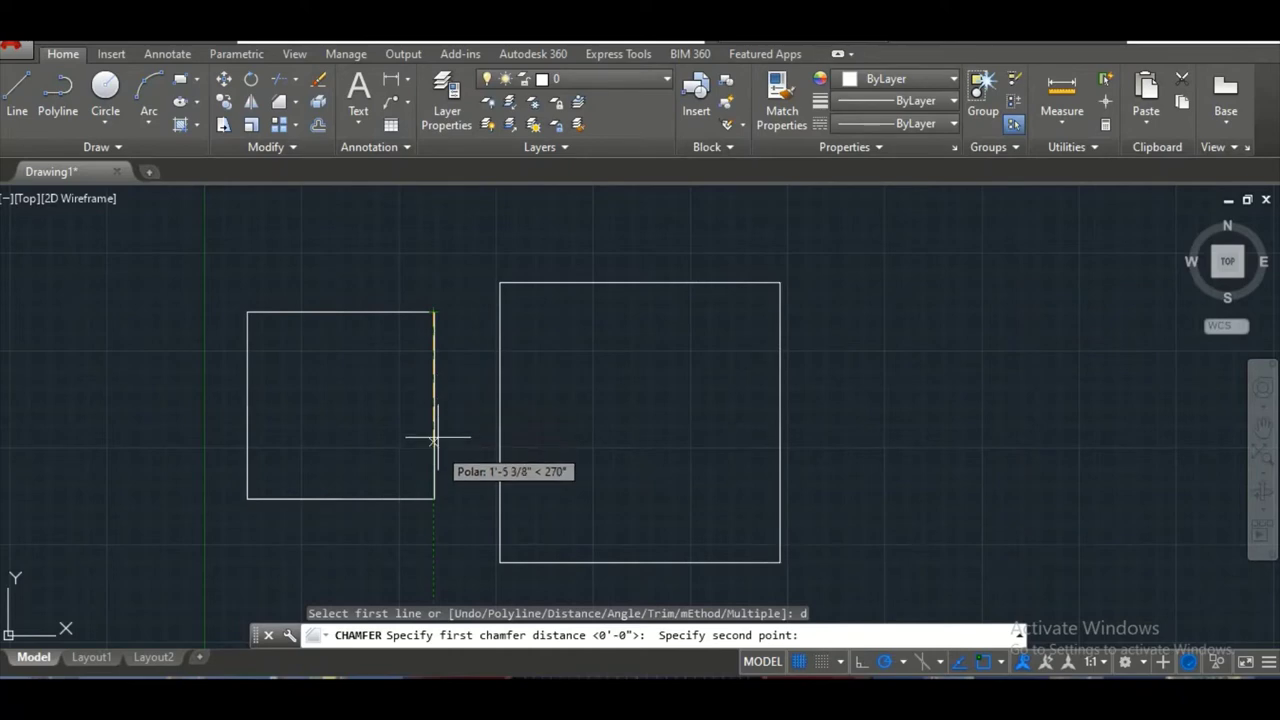
click(433, 366)
click(433, 312)
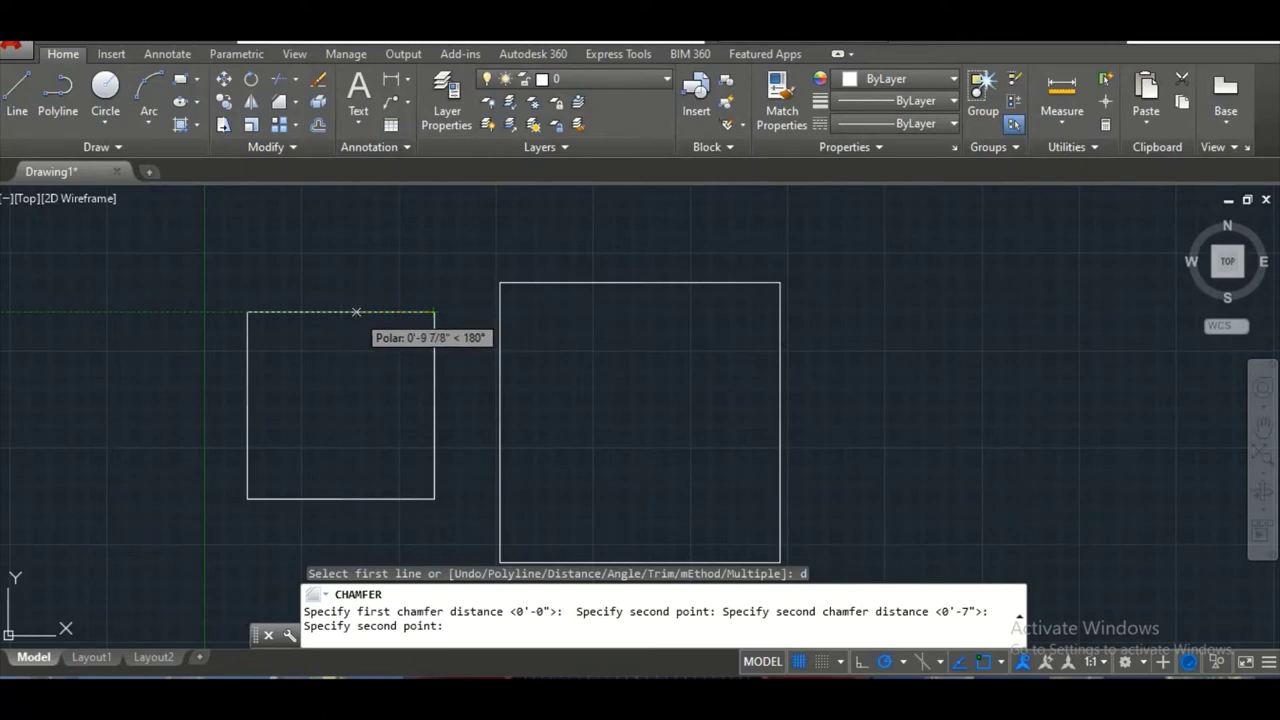
click(358, 312)
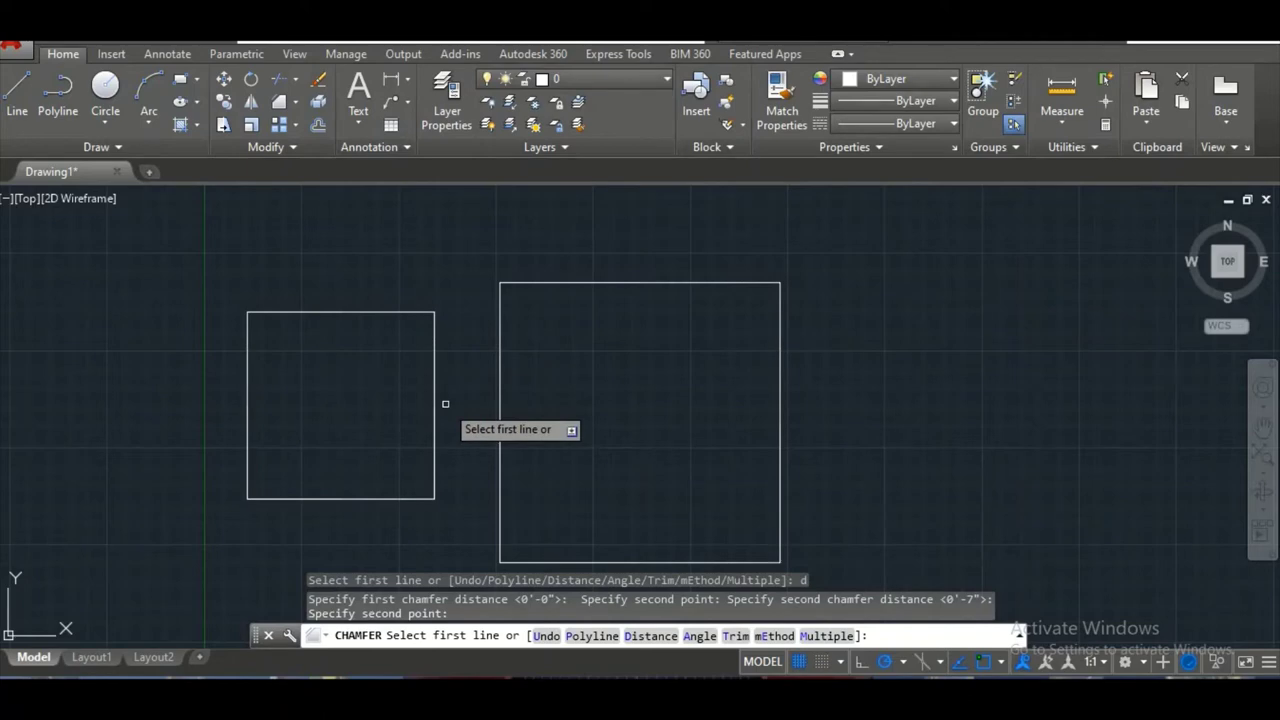
Step: Pick the small square's right and top edges to bevel its top-right corner
click(434, 355)
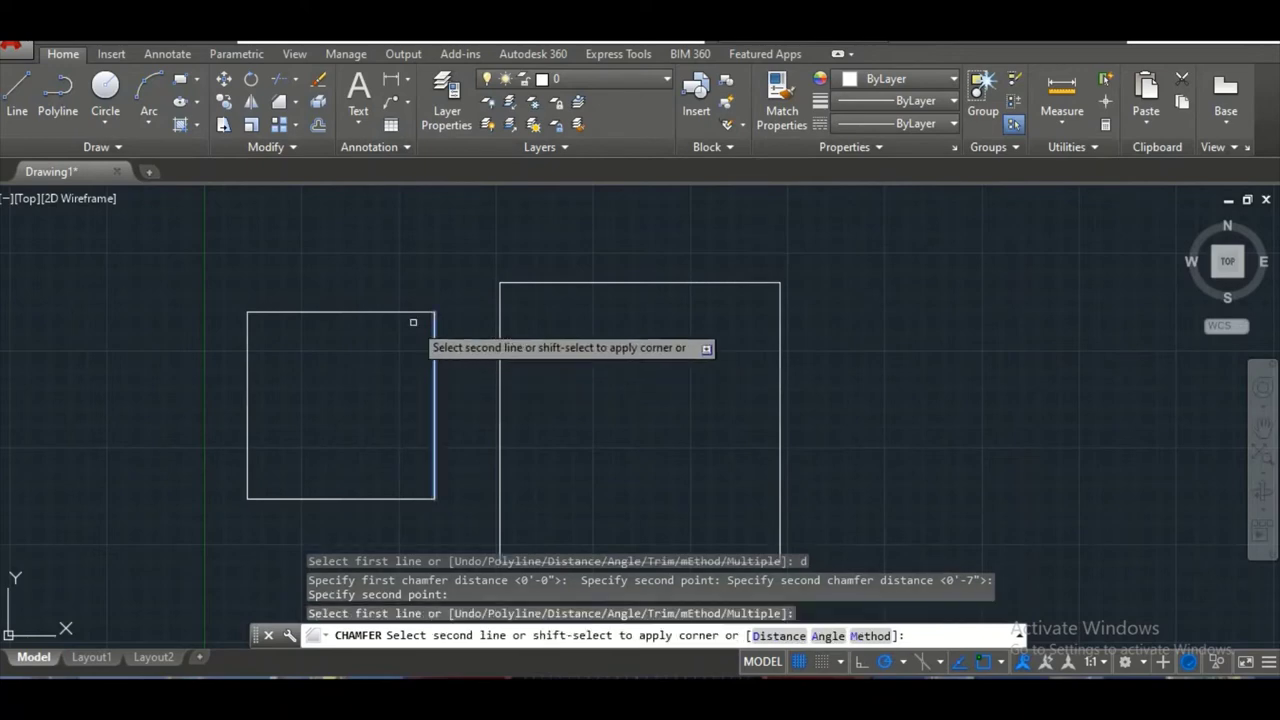
click(405, 313)
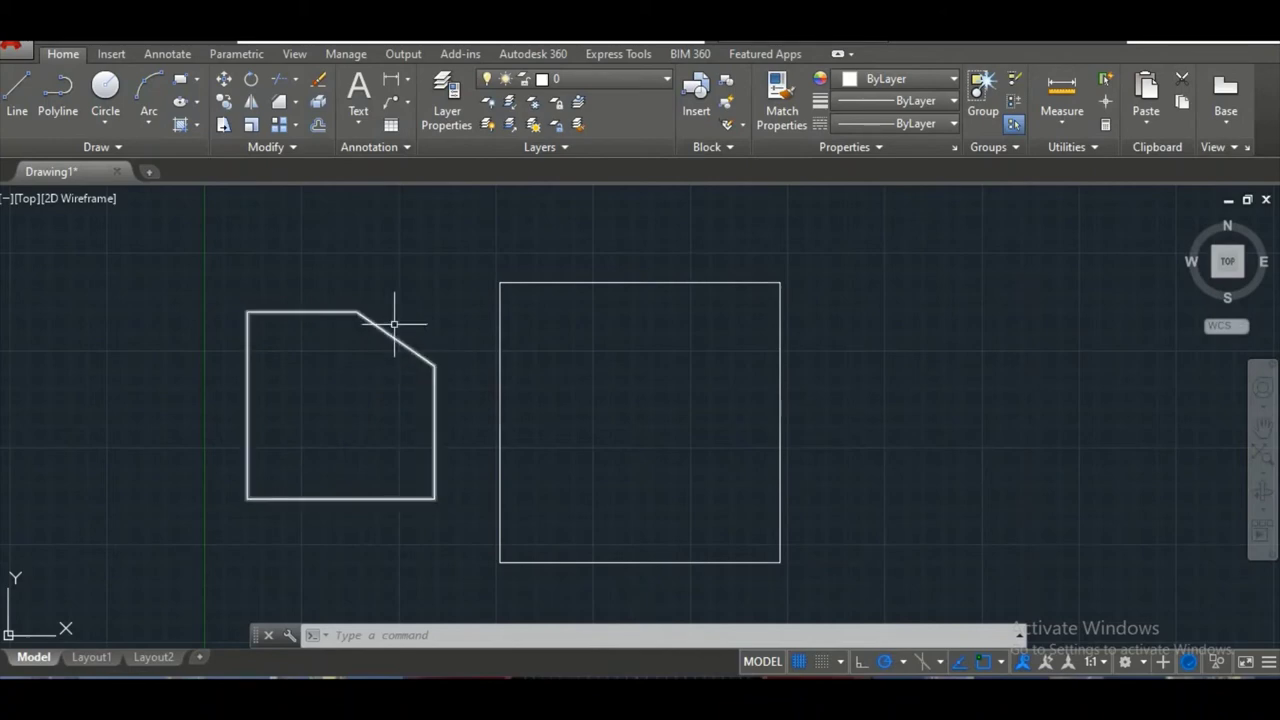
Step: Chamfer the left square's bottom-left corner, picking both distances there, then the bottom and left edges
text(cha)
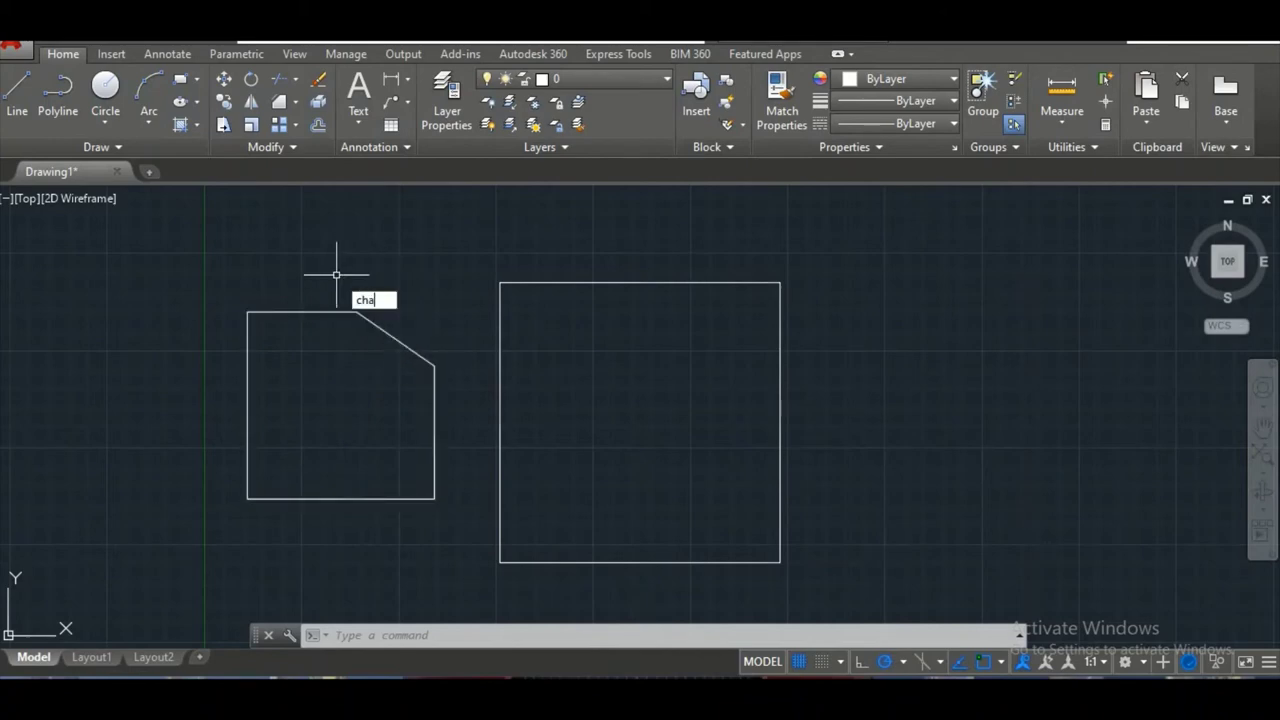
key(Return)
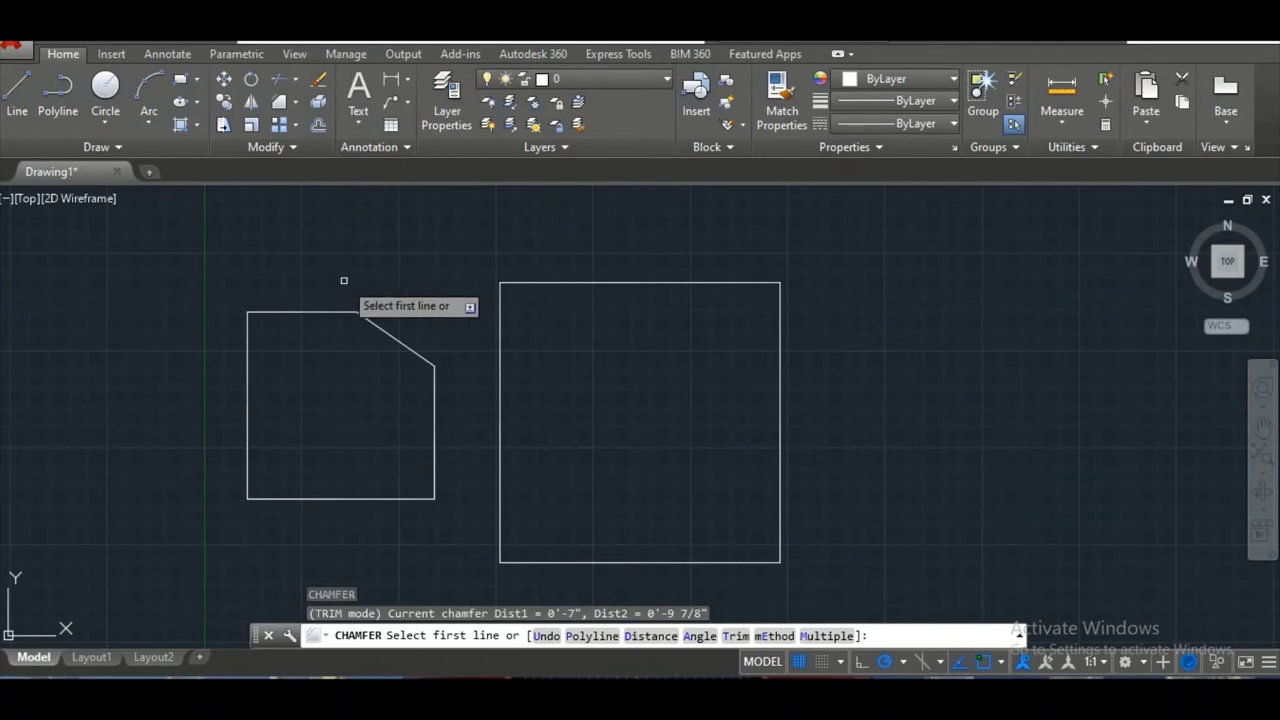
text(d)
key(Return)
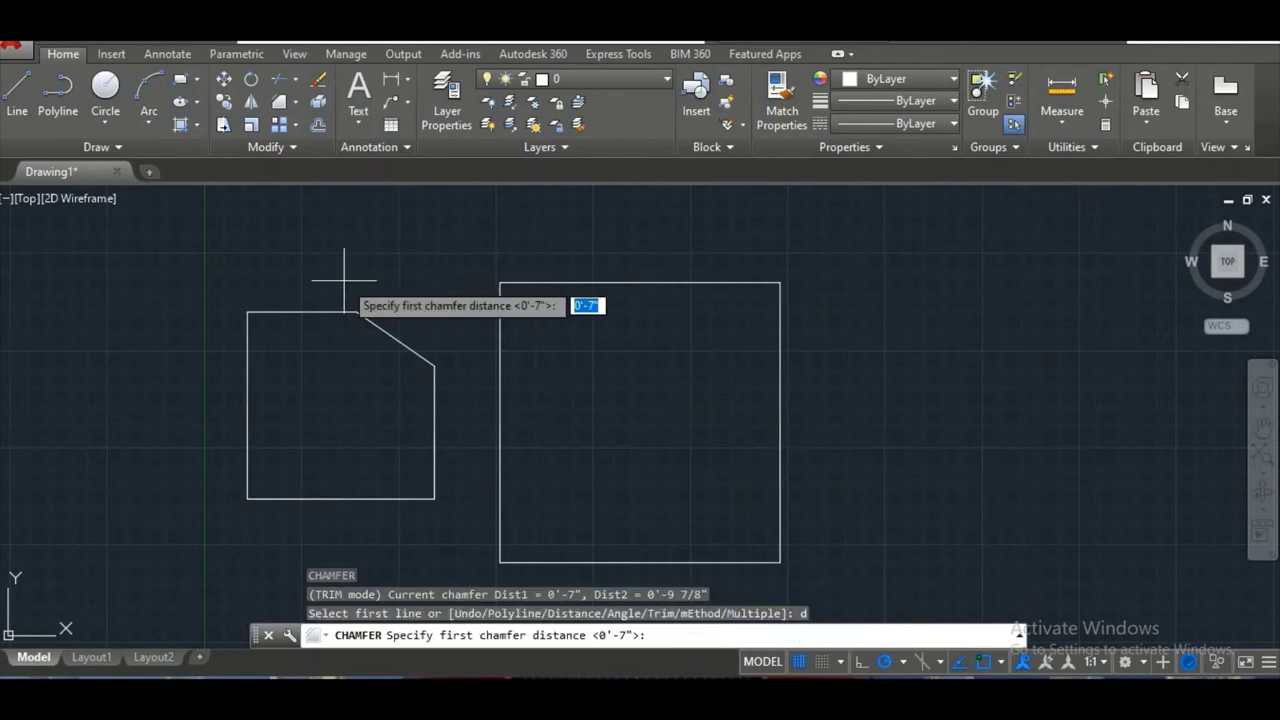
click(247, 498)
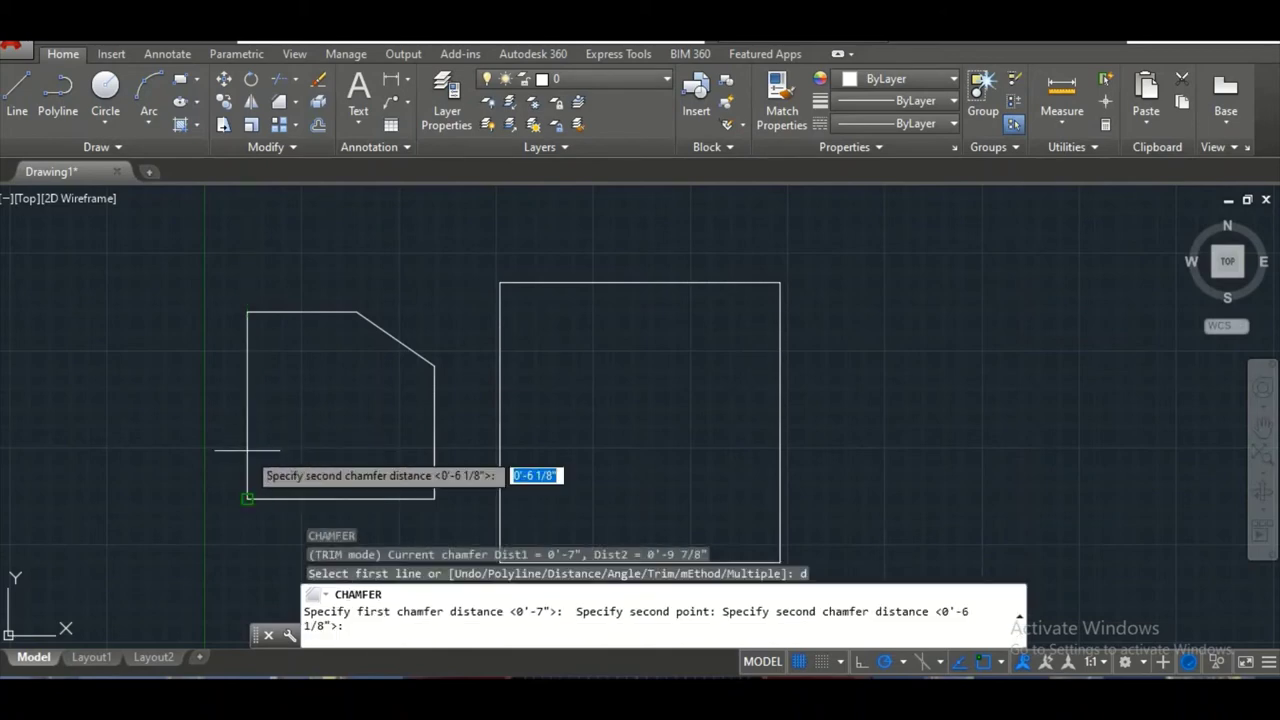
click(247, 451)
click(247, 498)
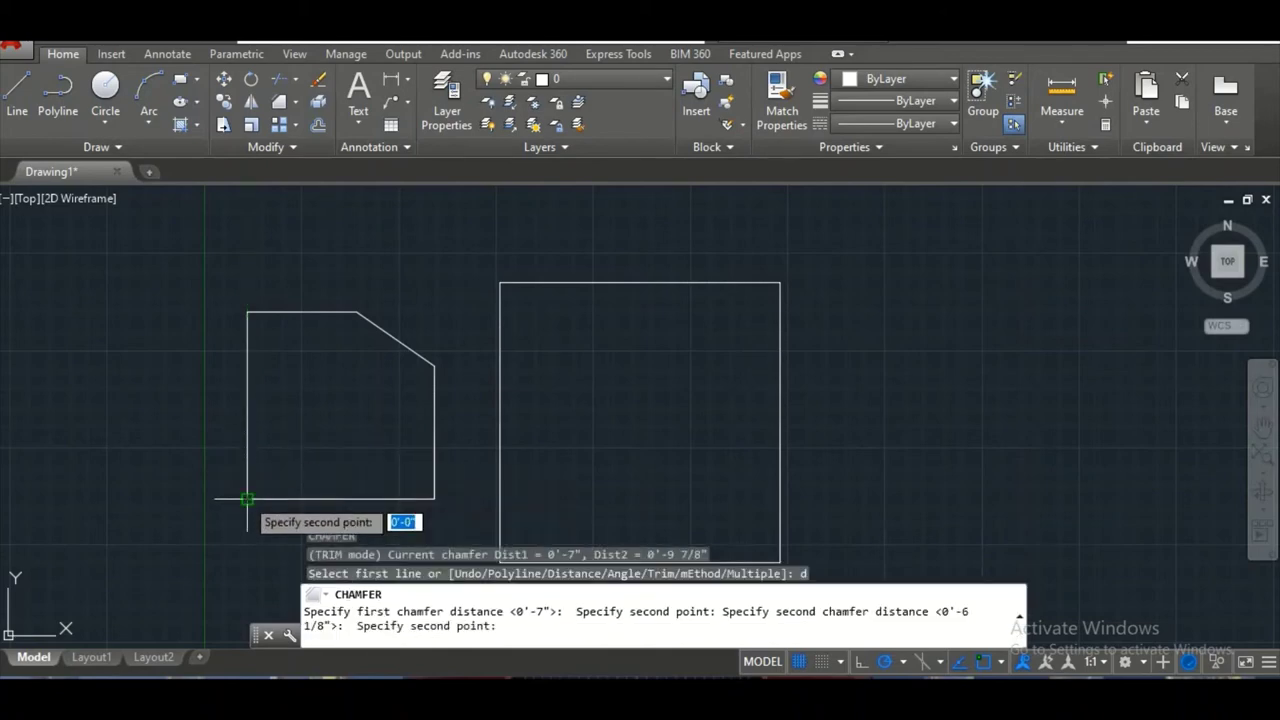
click(306, 498)
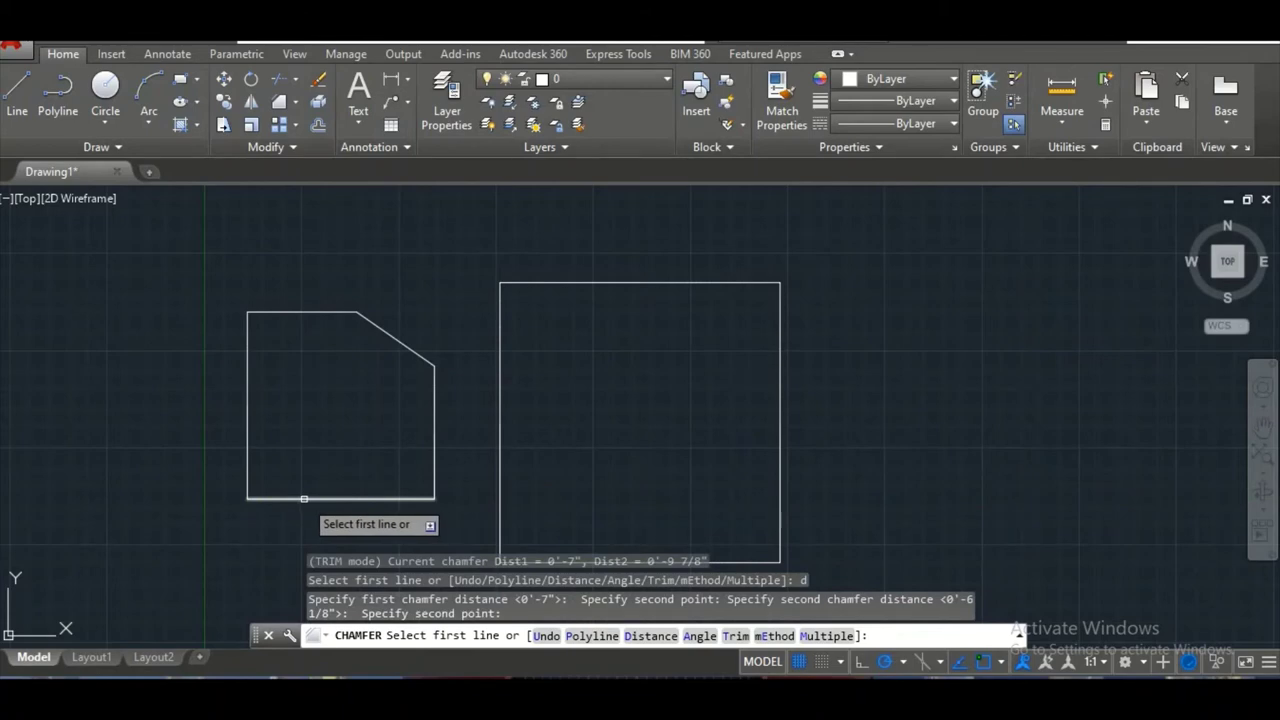
click(300, 498)
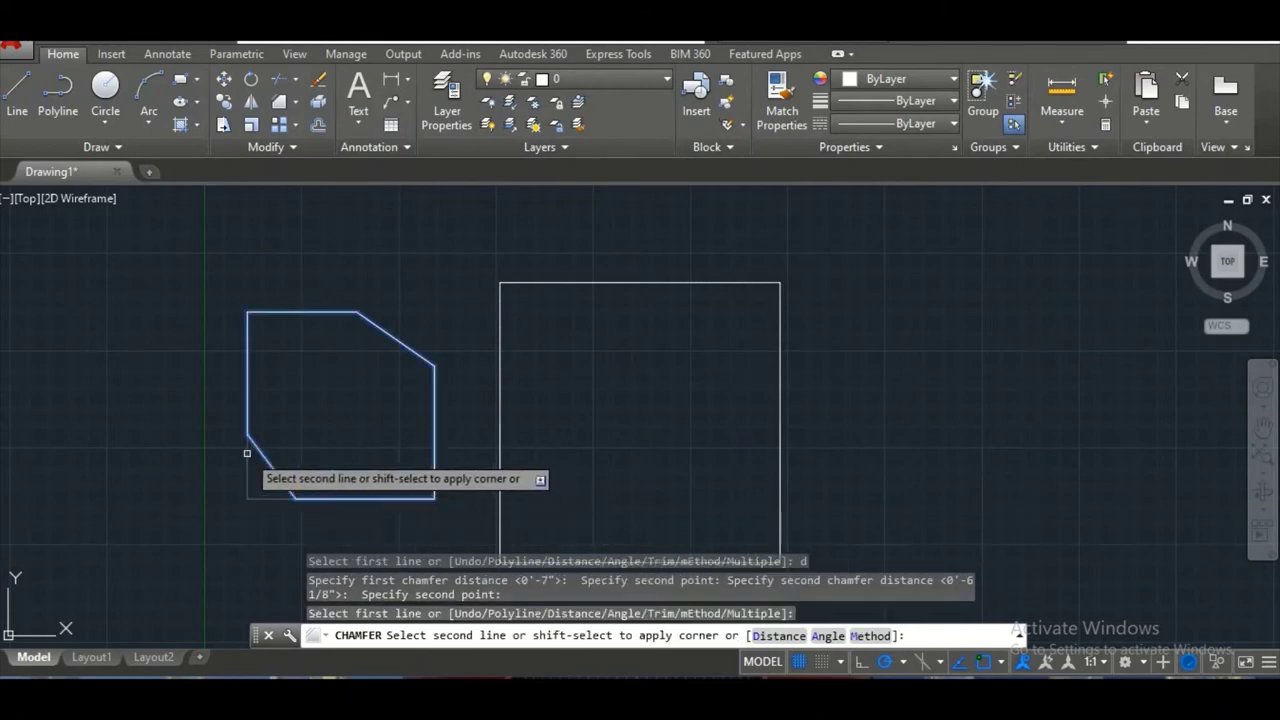
click(247, 453)
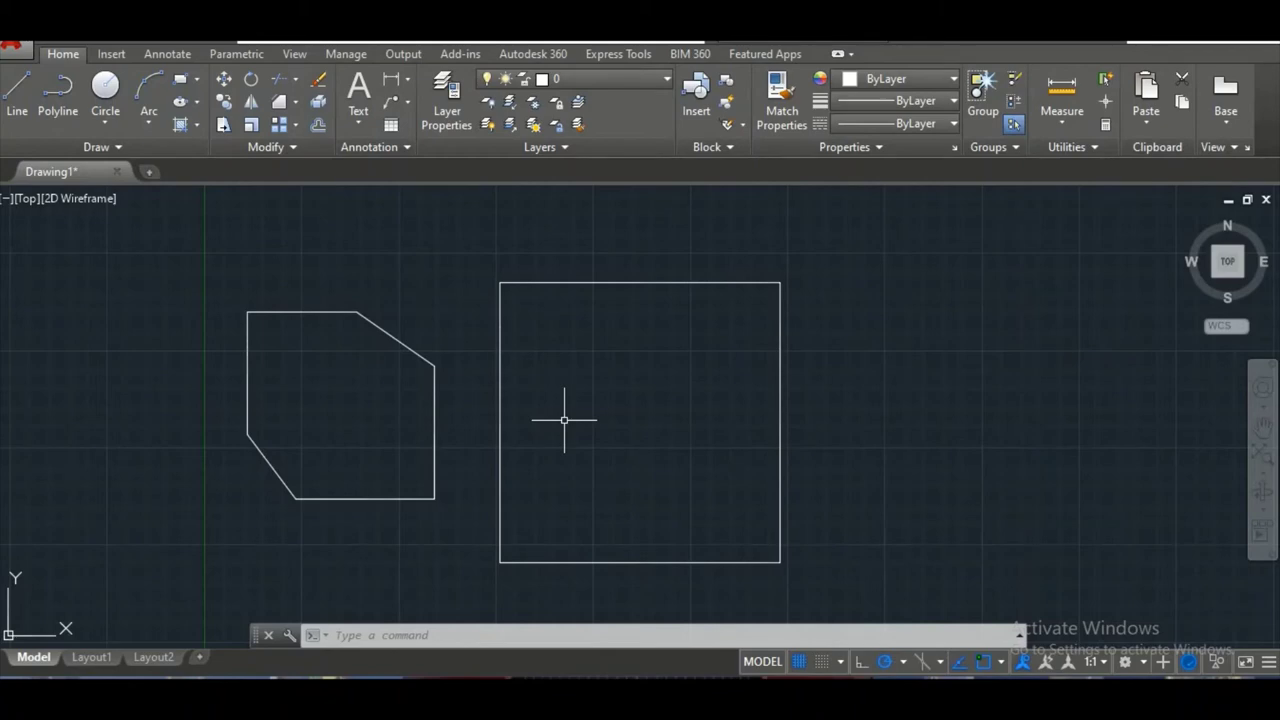
Step: Chamfer the right square's top-left corner with a 9" second distance via its top and left edges
text(CHA)
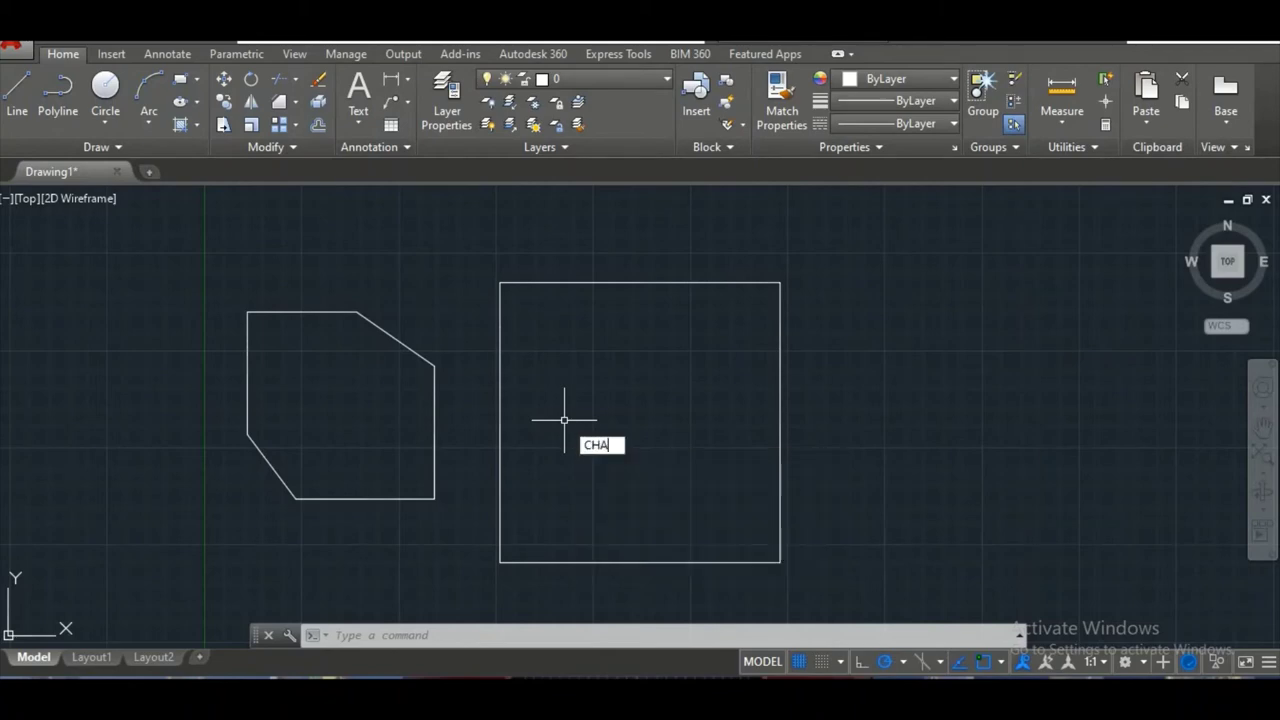
key(Return)
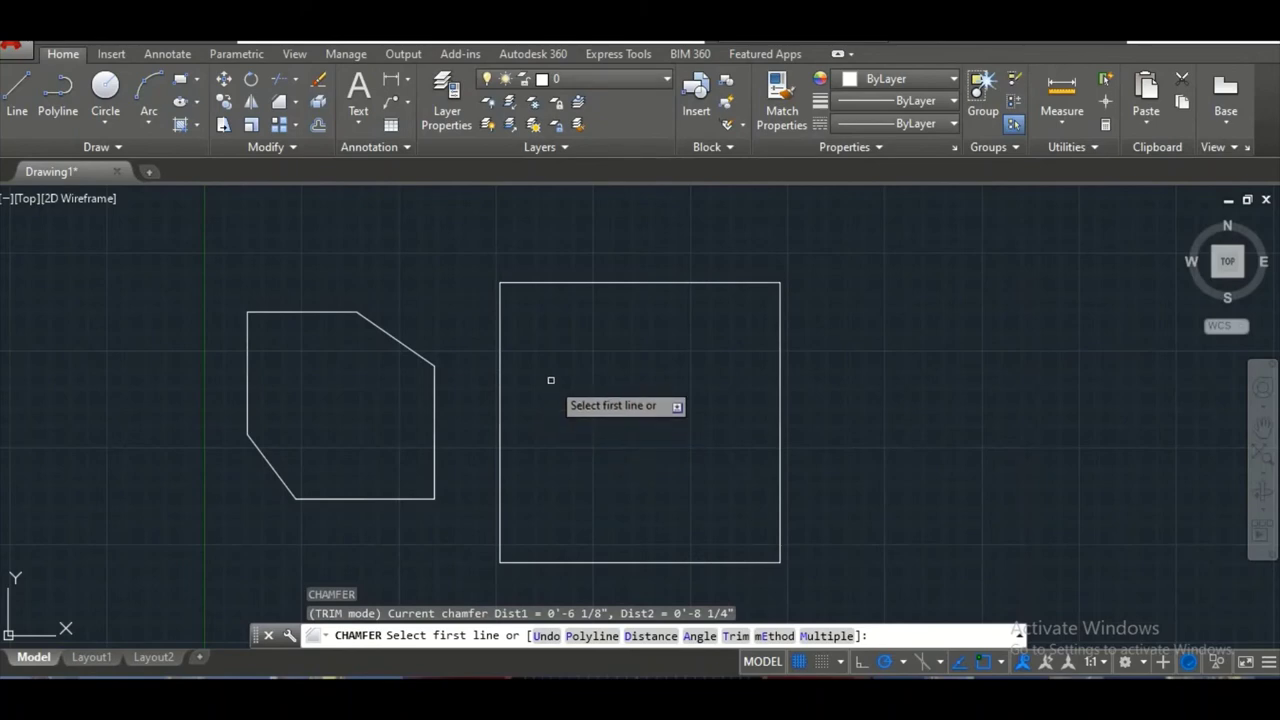
text(d)
key(Return)
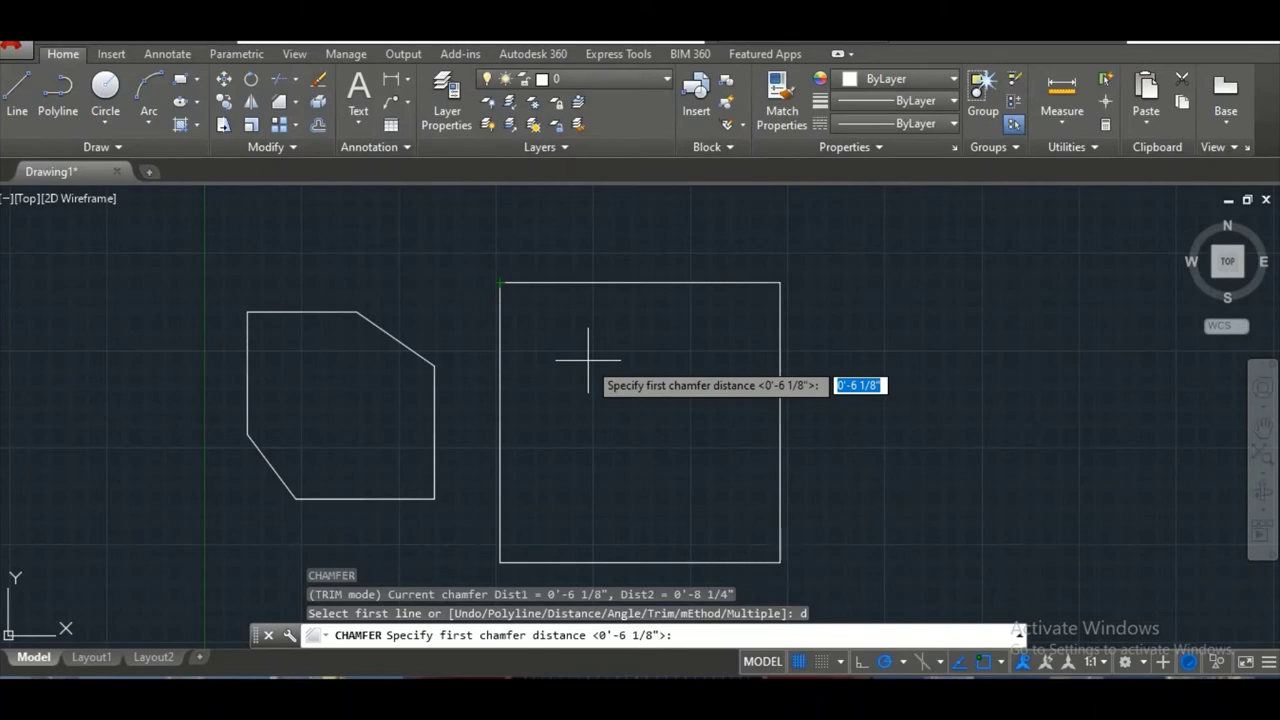
text(9")
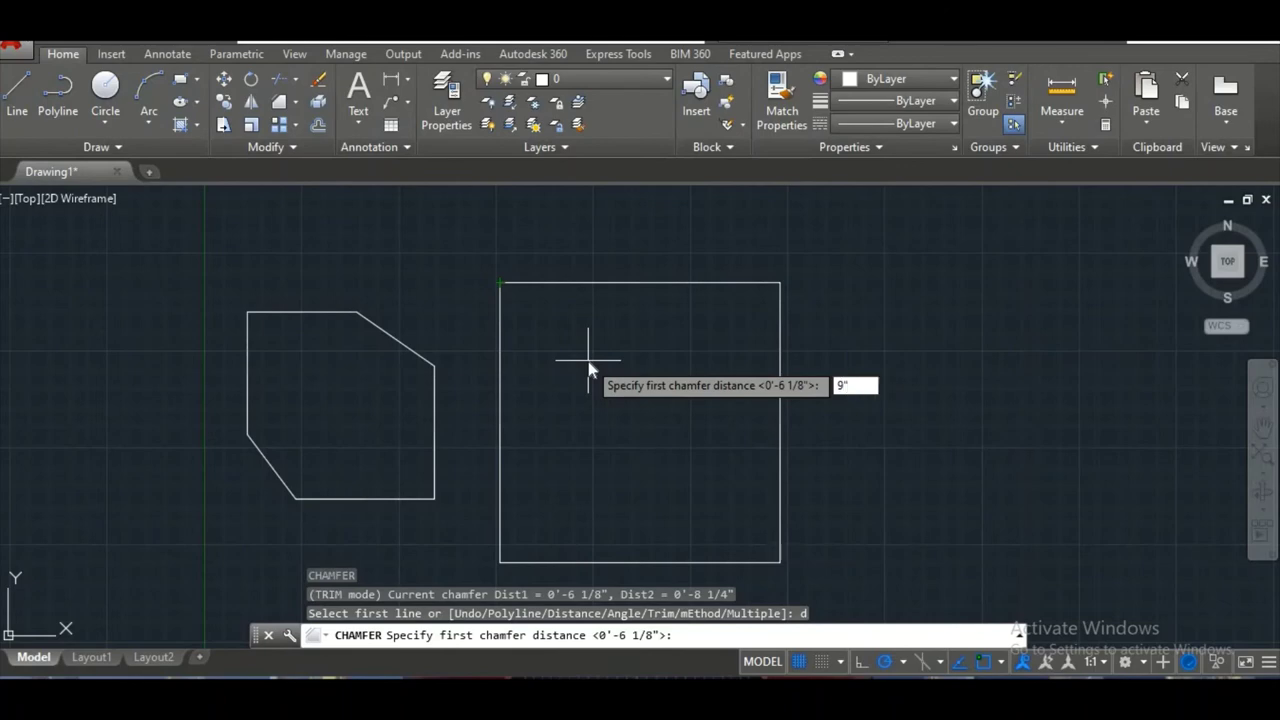
key(Tab)
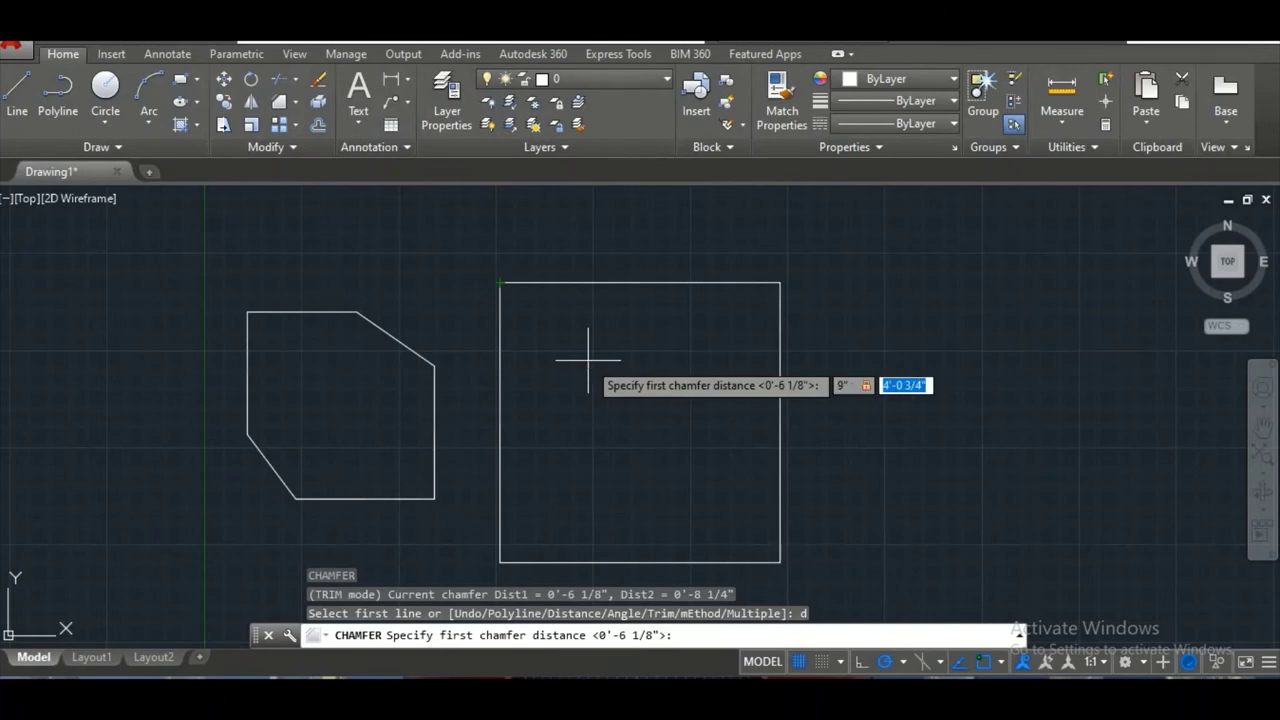
key(BackSpace)
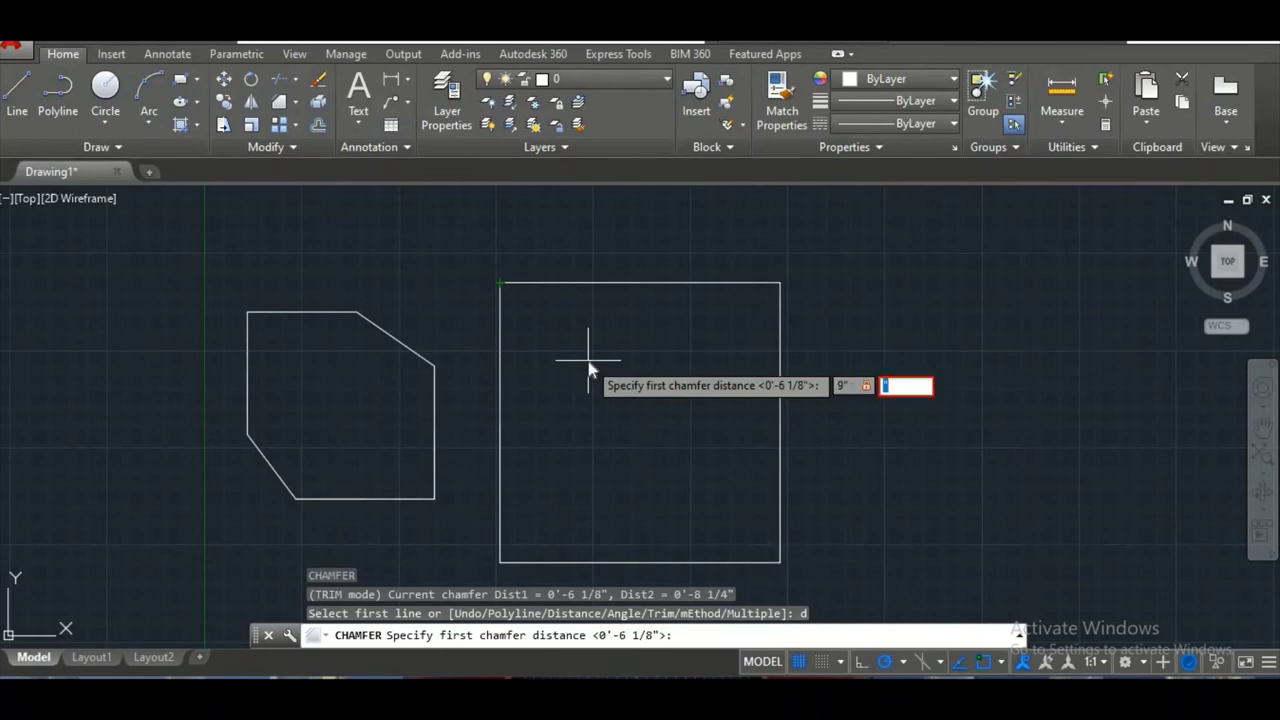
click(588, 362)
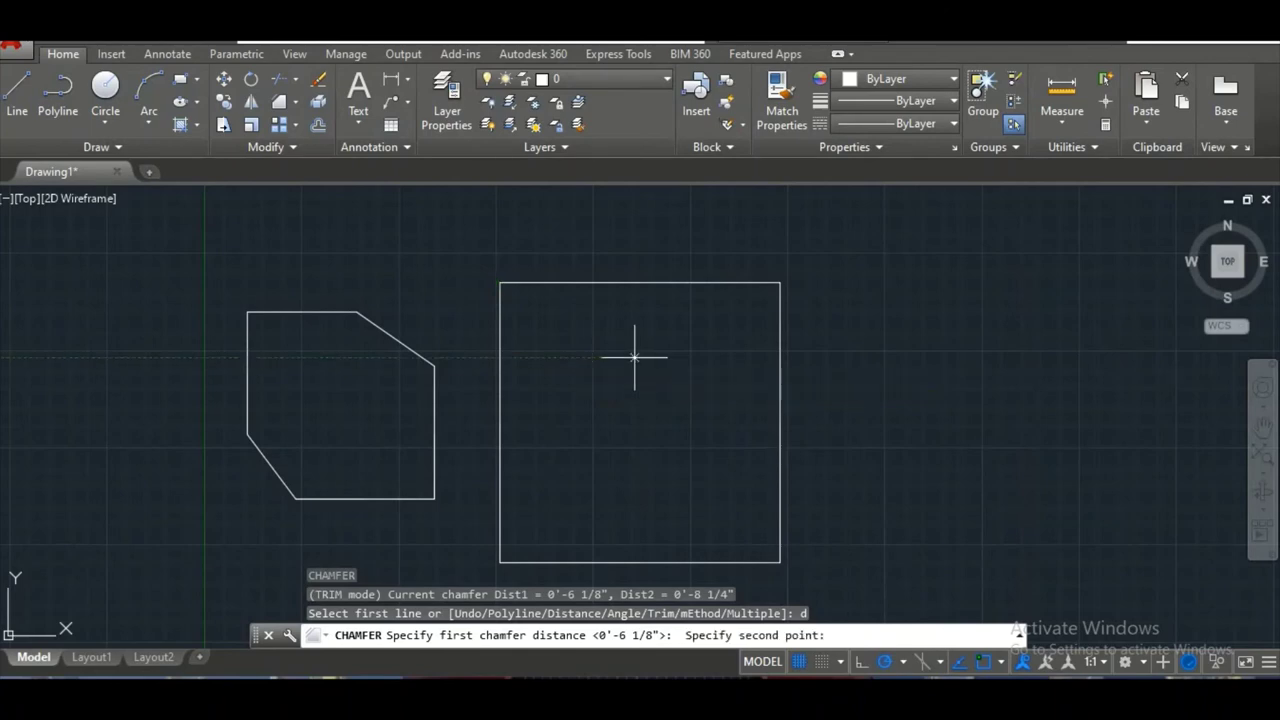
click(642, 416)
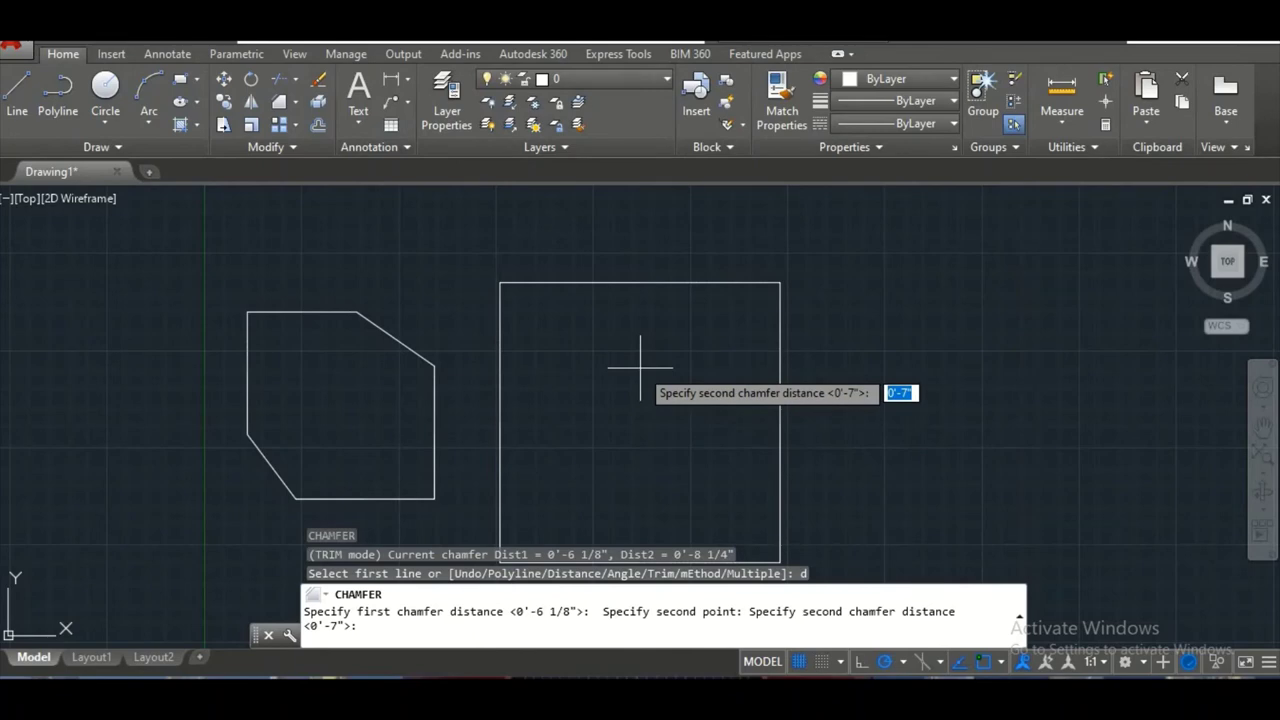
text(9")
key(Return)
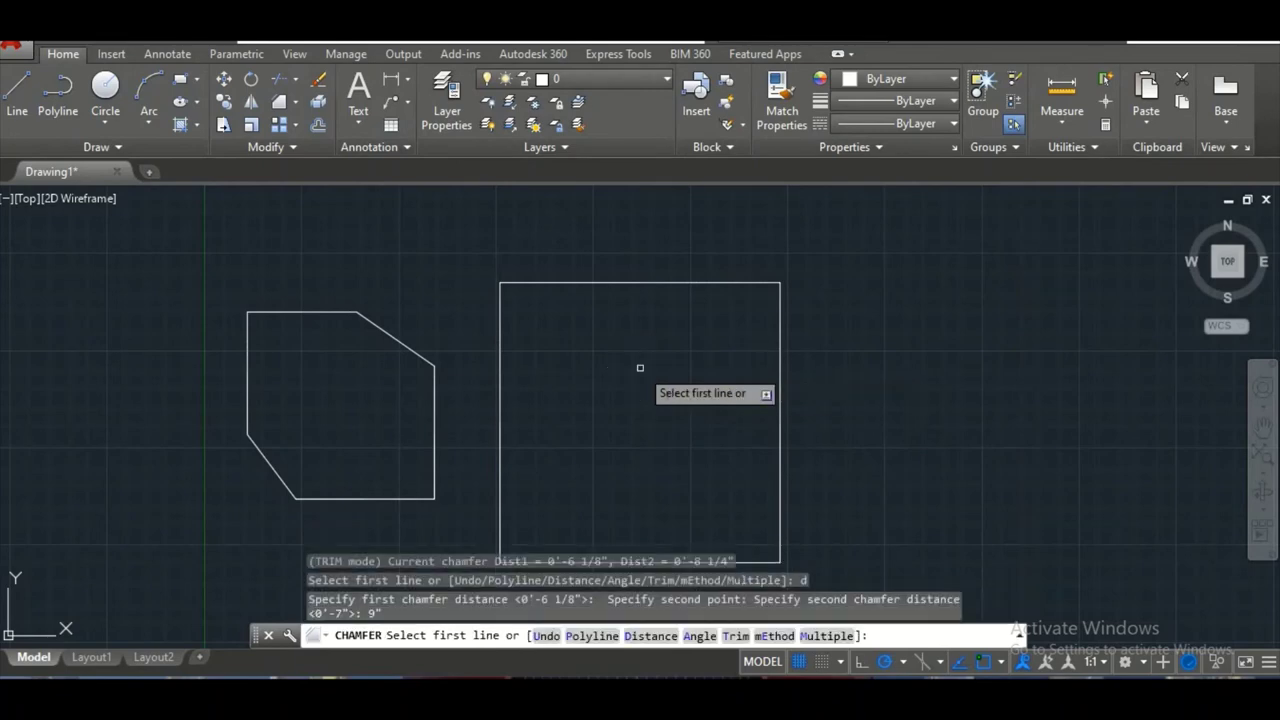
click(542, 284)
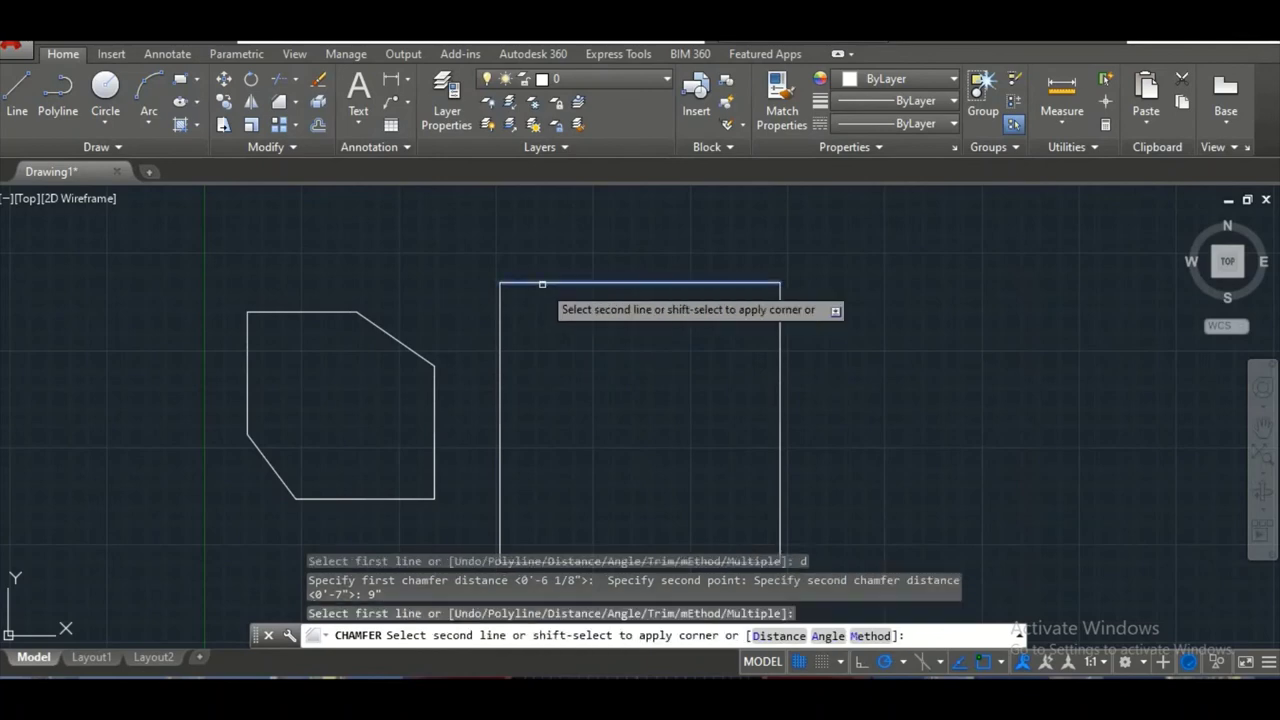
click(502, 362)
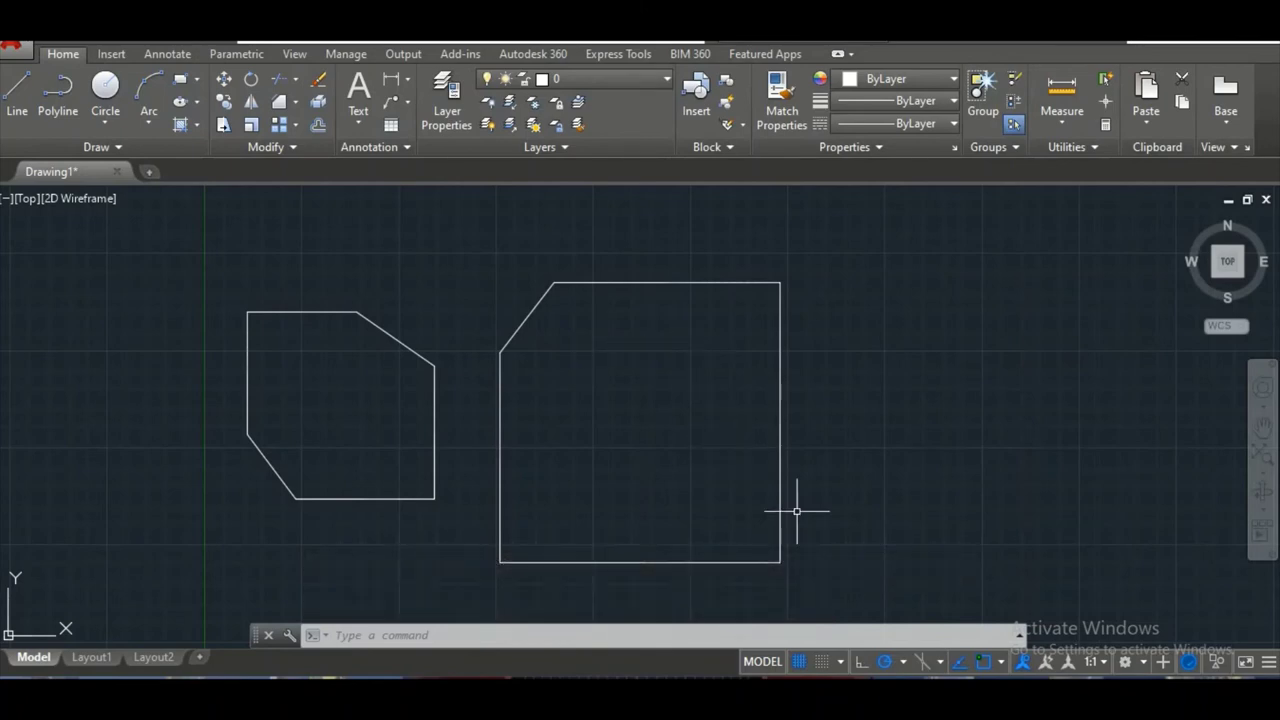
Step: Chamfer the right square's bottom-right corner with distances 12" and 1' via its right and bottom edges
text(CHA)
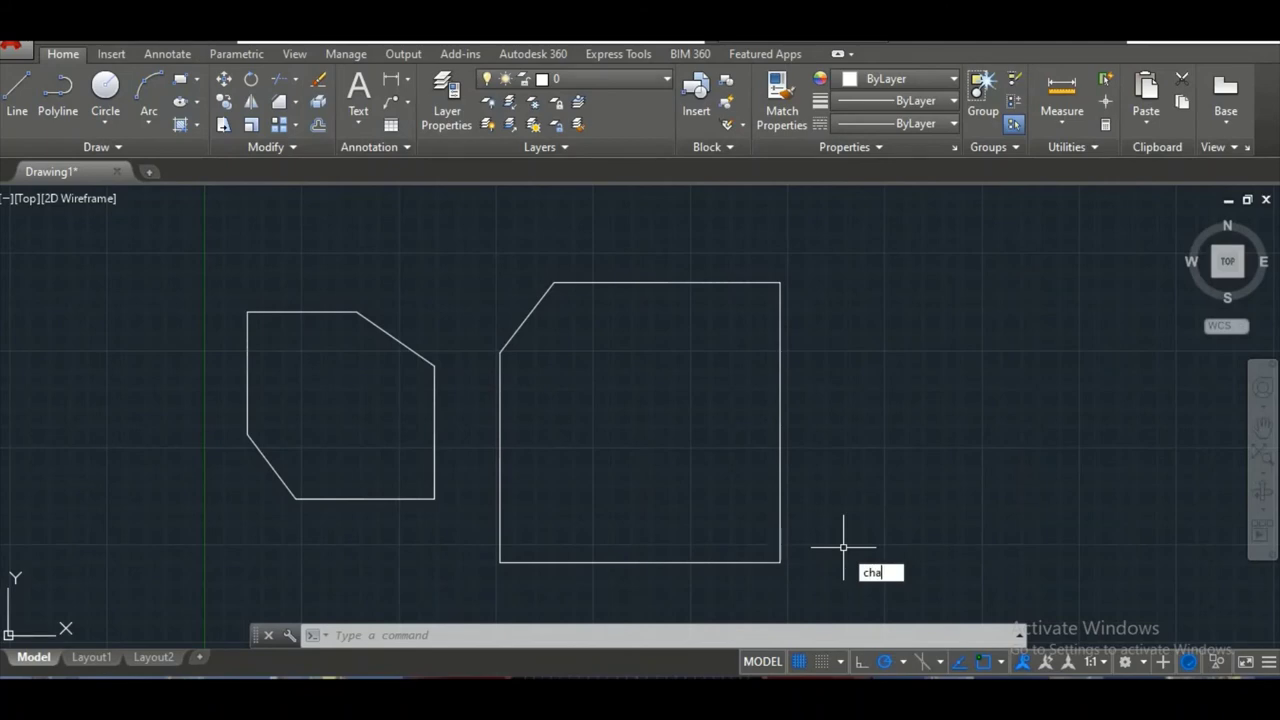
key(Return)
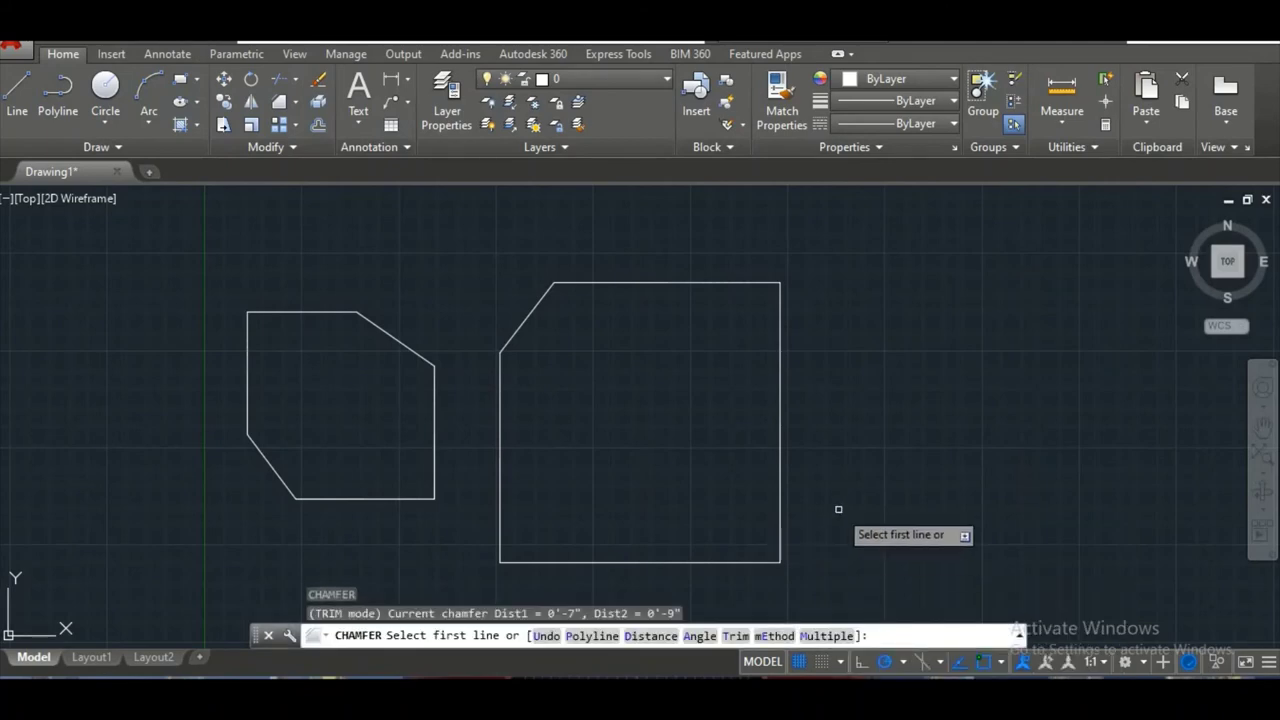
text(d)
key(Return)
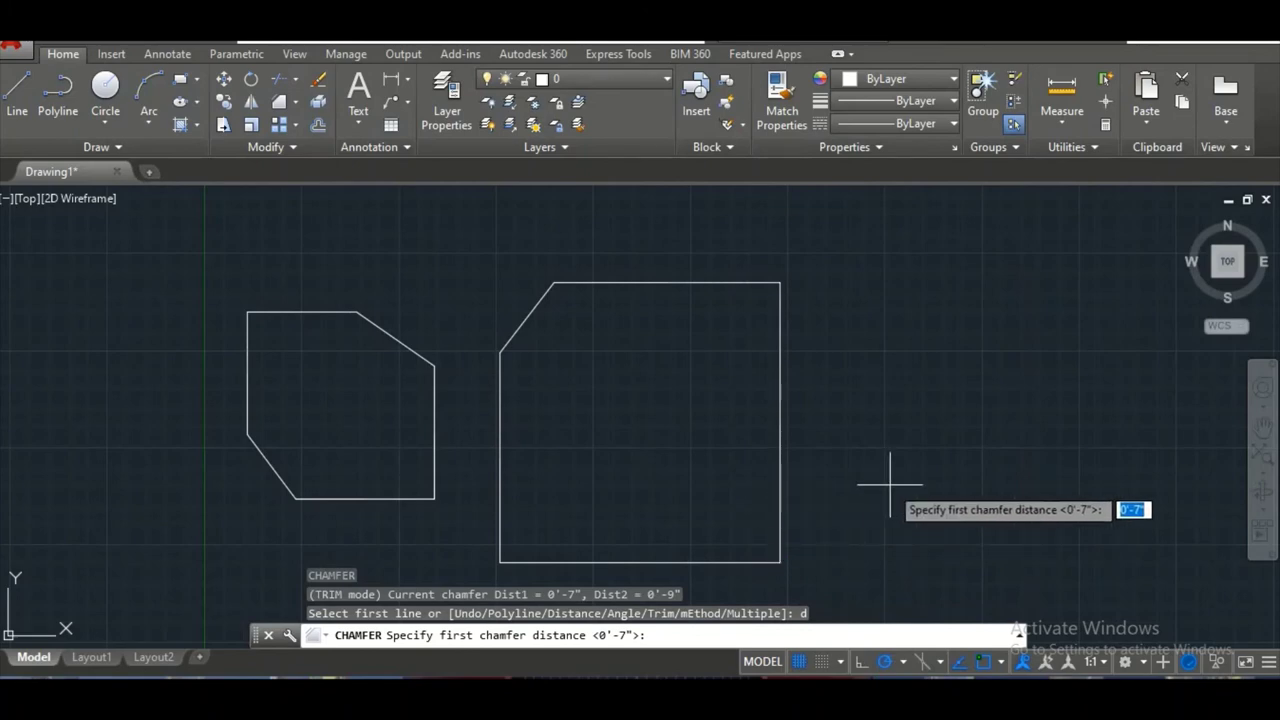
text(12)
key(Return)
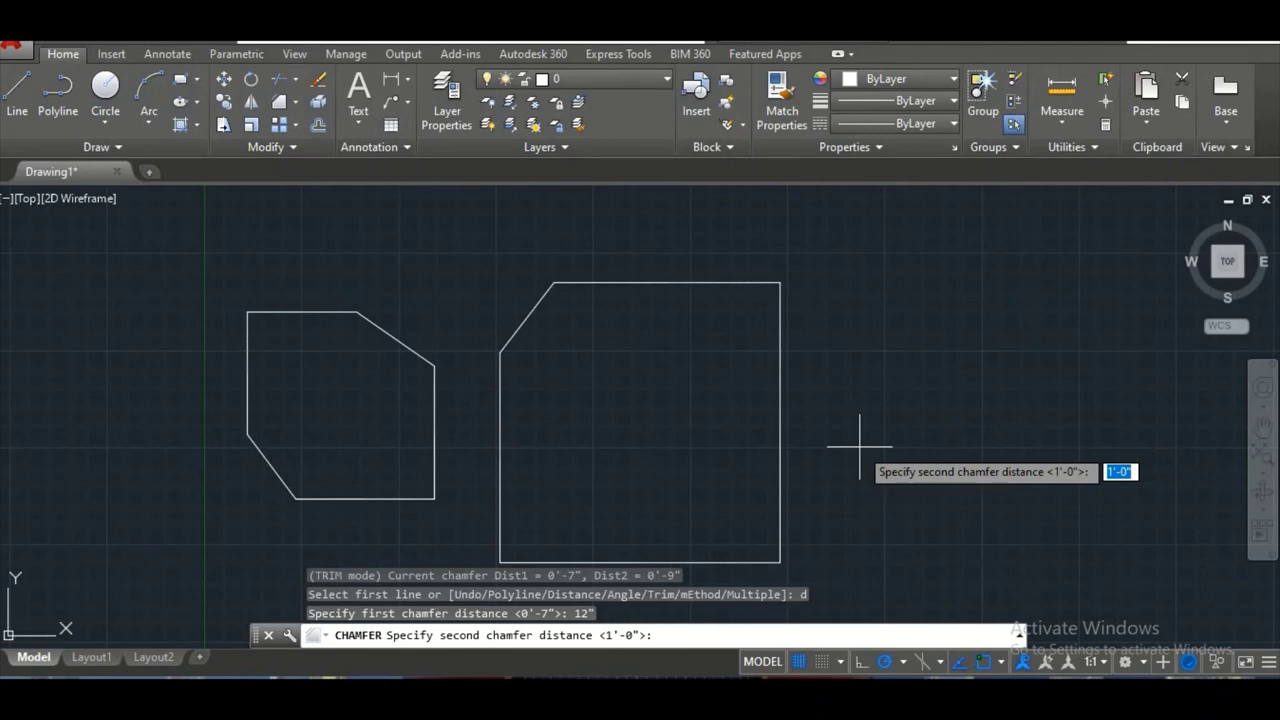
text(1')
key(Return)
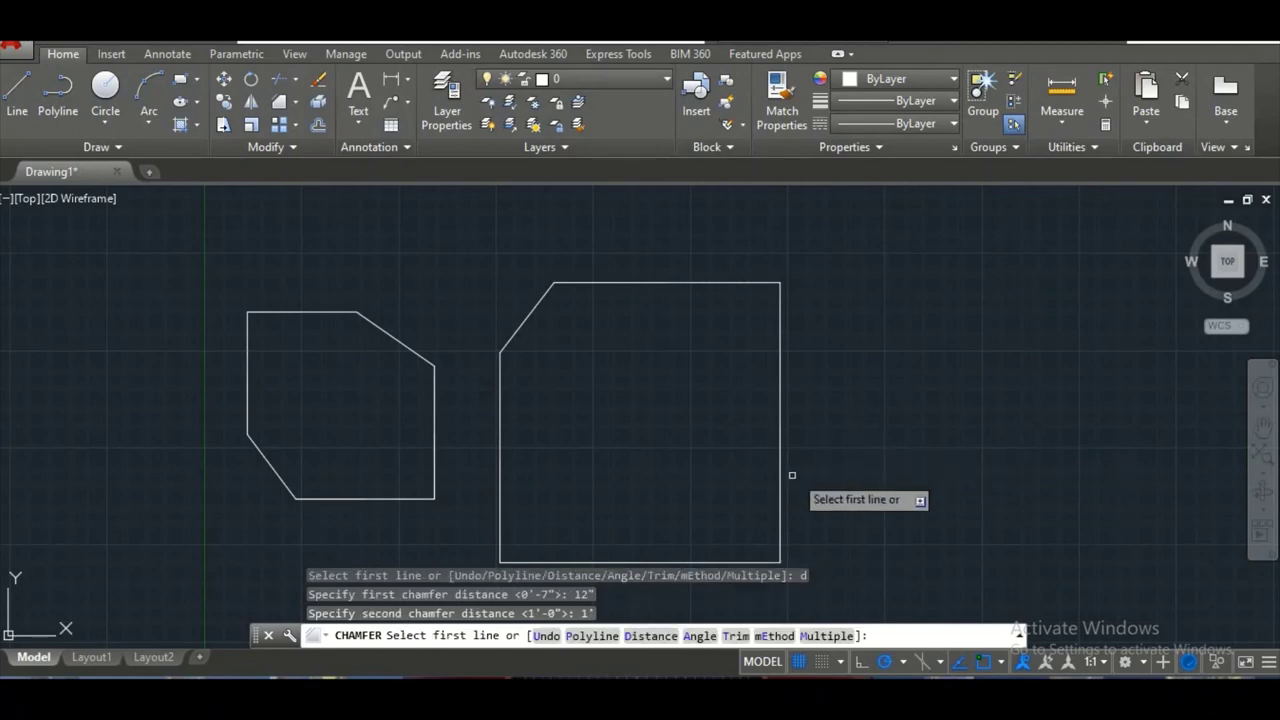
click(782, 484)
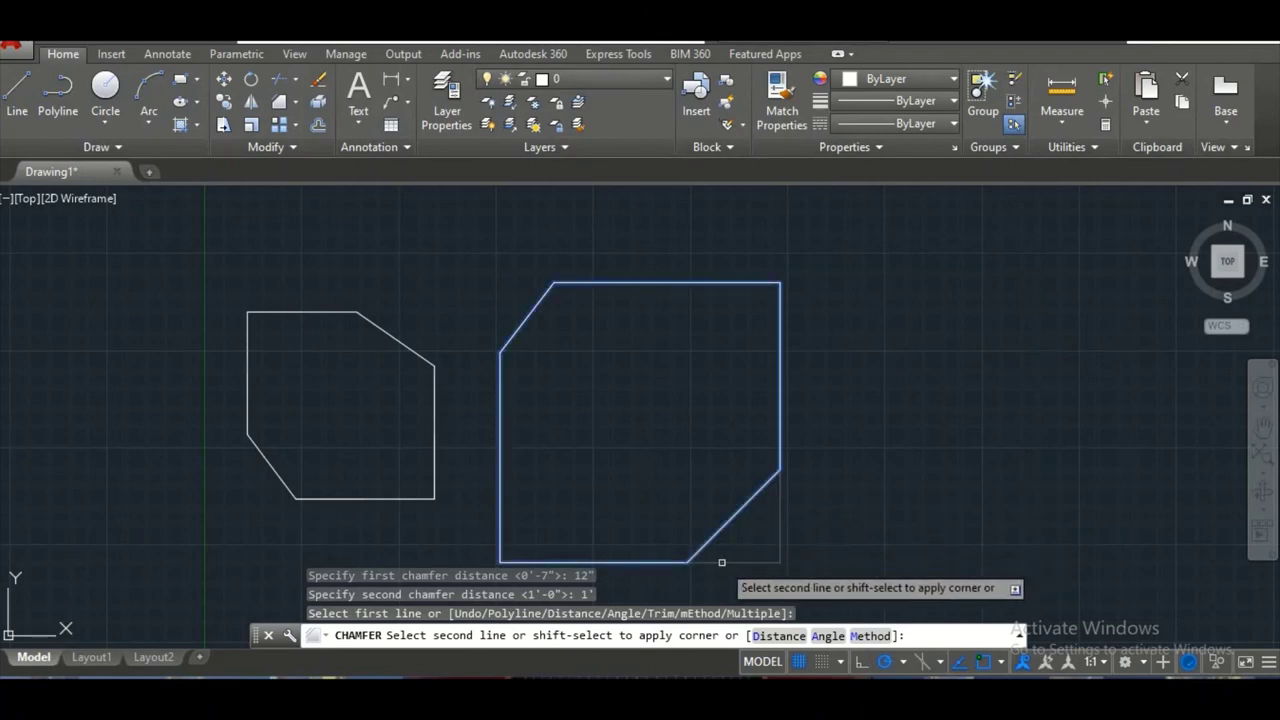
click(720, 561)
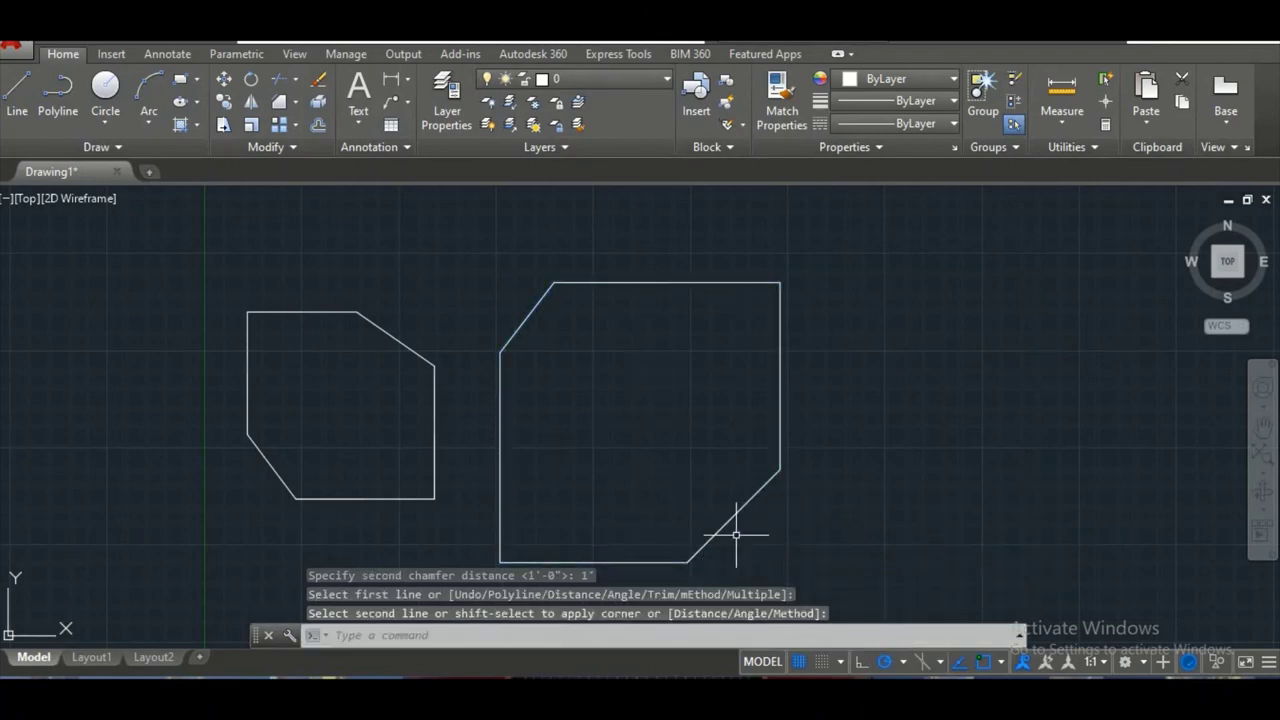